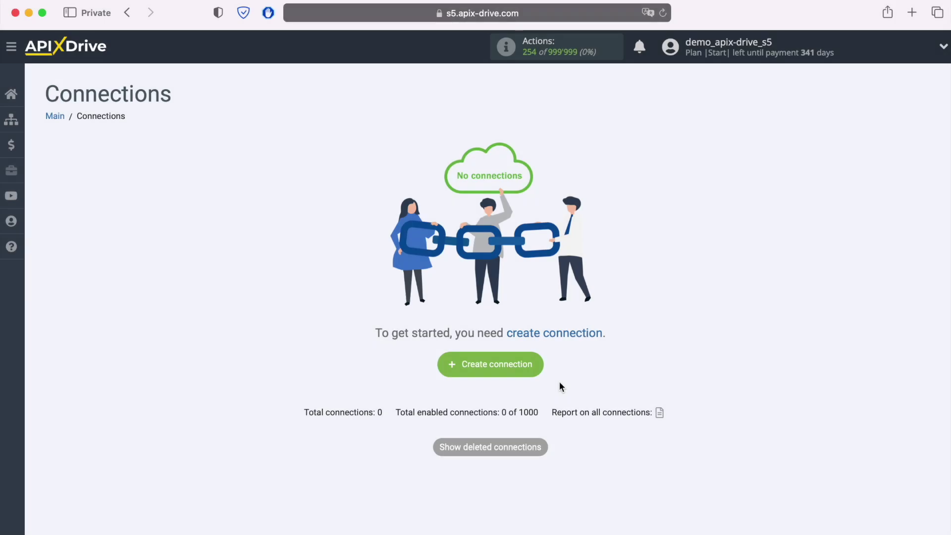
Start a new connection with ZOHO Inventory as the source system.
click(540, 367)
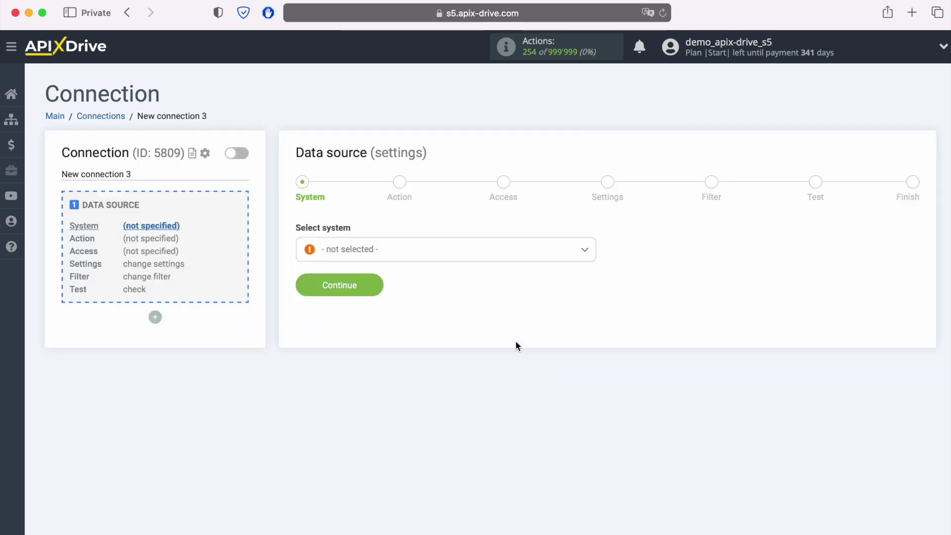
click(451, 260)
scroll(499, 354, down, 15)
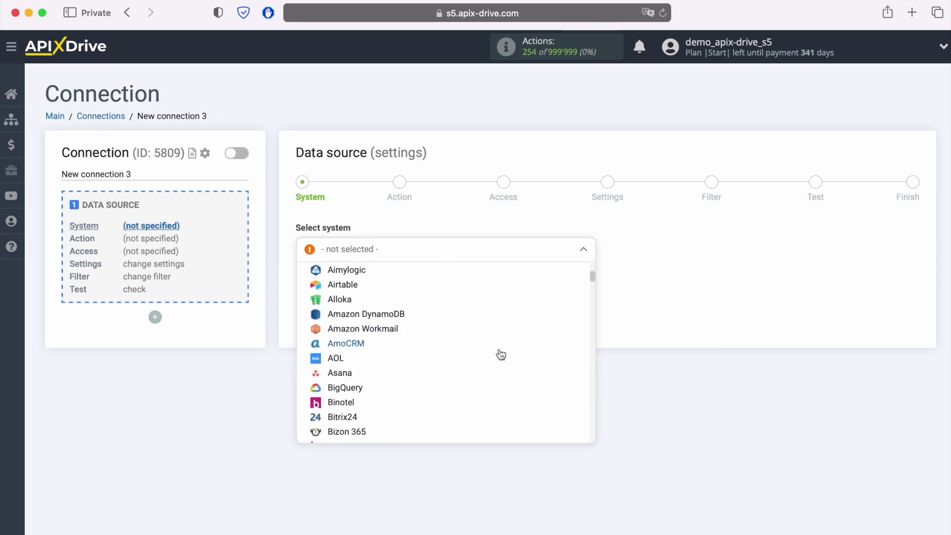
scroll(501, 353, down, 20)
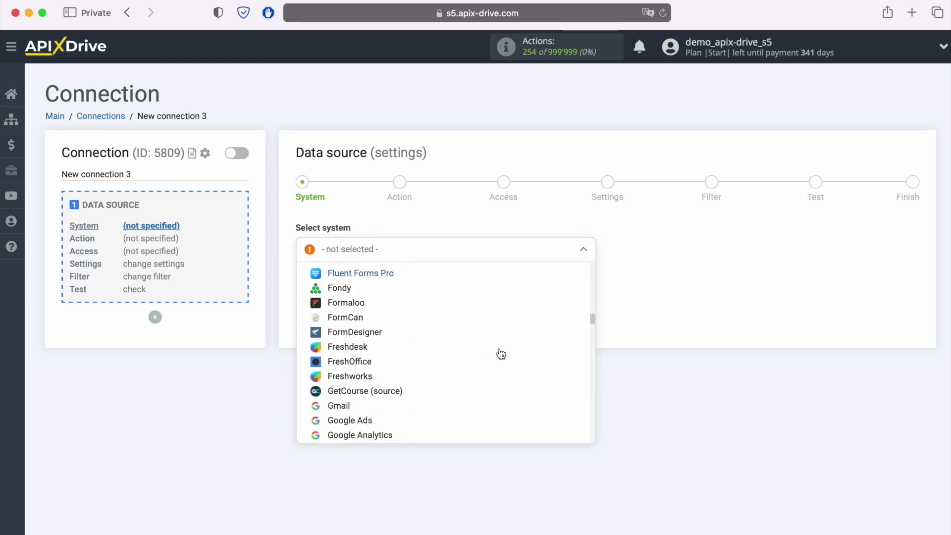
scroll(501, 354, down, 20)
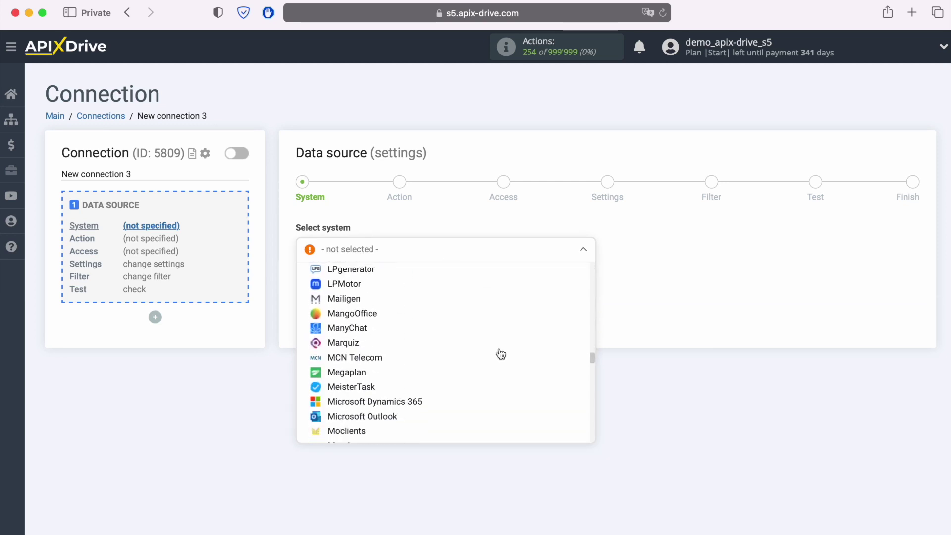
scroll(501, 353, down, 20)
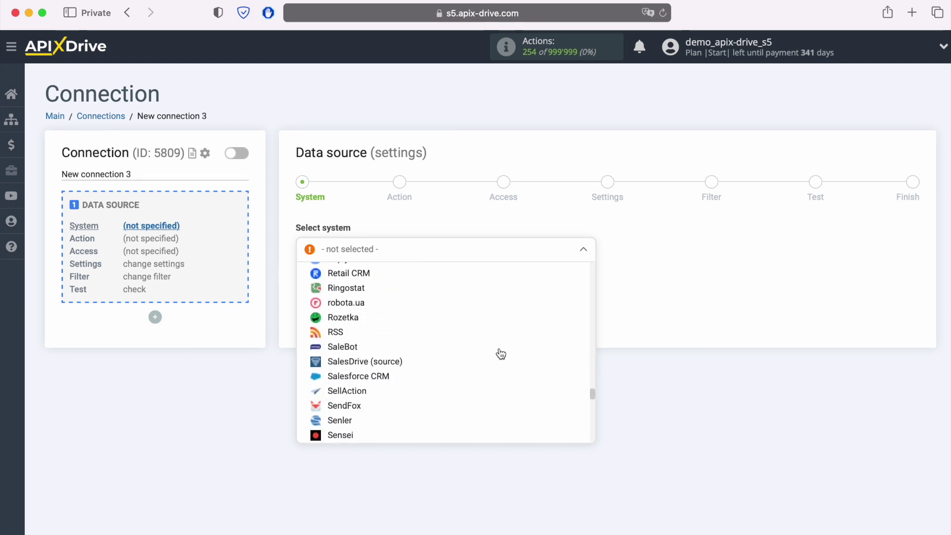
scroll(501, 354, down, 20)
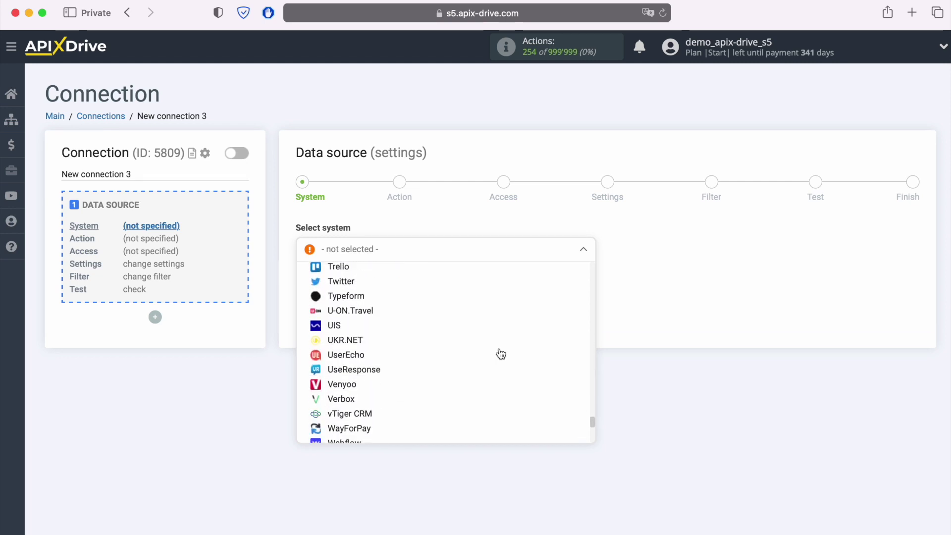
scroll(501, 354, down, 5)
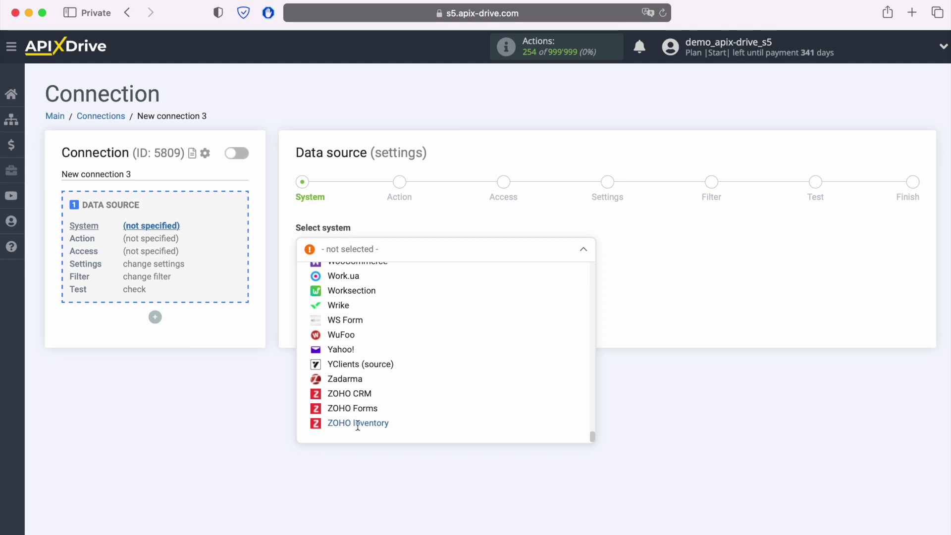
click(366, 423)
click(378, 285)
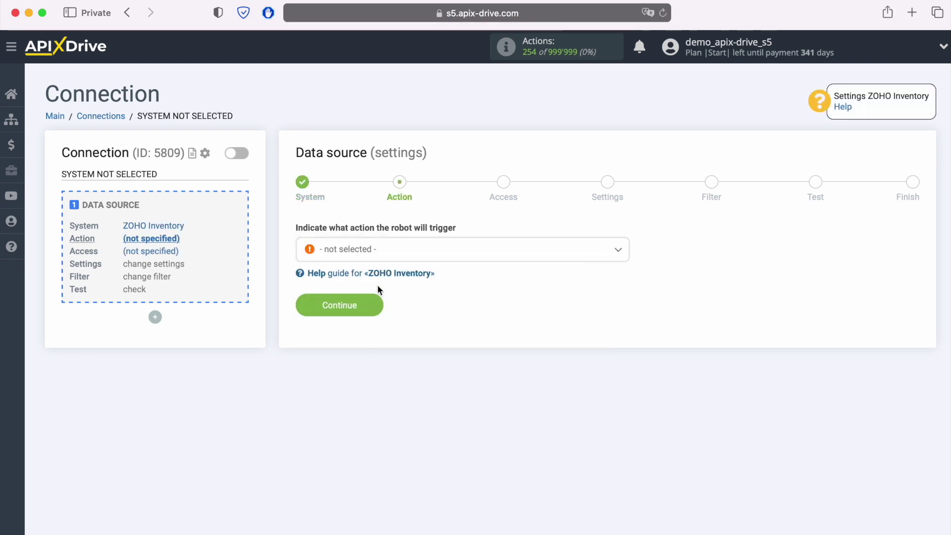
Set the source action to Get CONTACTS (new).
click(496, 258)
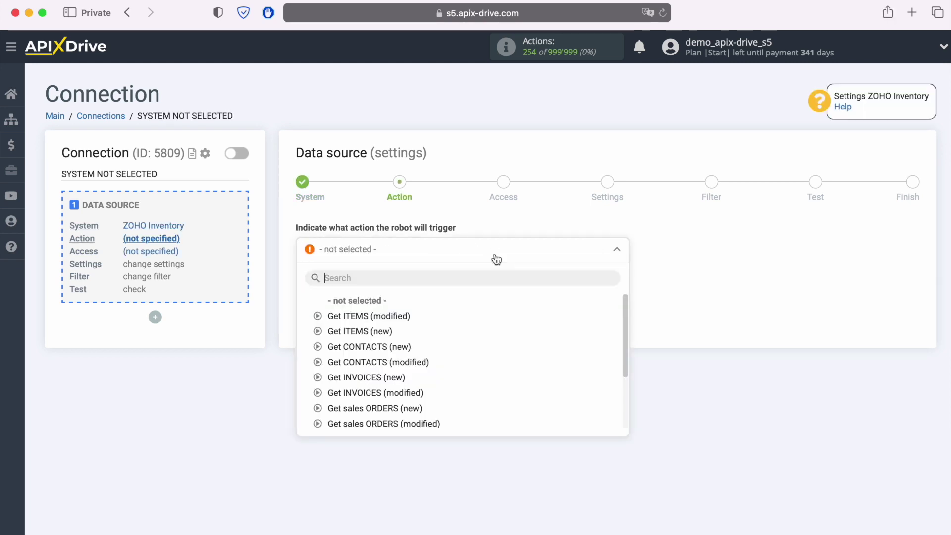
click(394, 347)
click(371, 307)
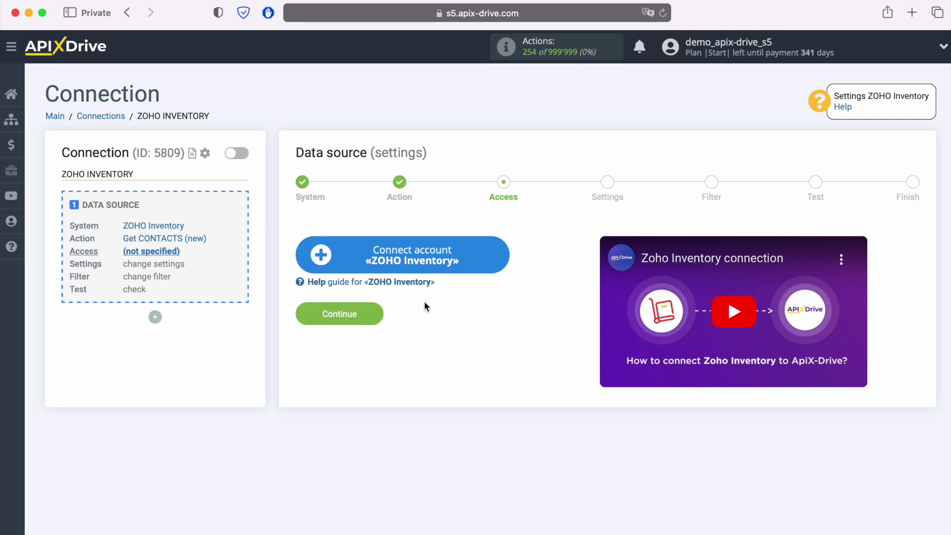
Sign in to Zoho with the account e-mail and saved password, and grant ApiX-Drive access.
click(500, 258)
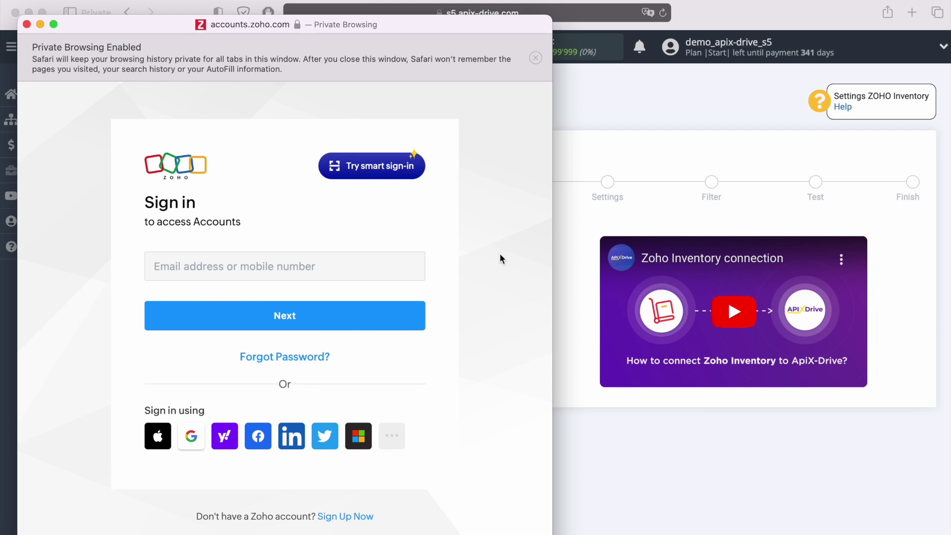
click(286, 260)
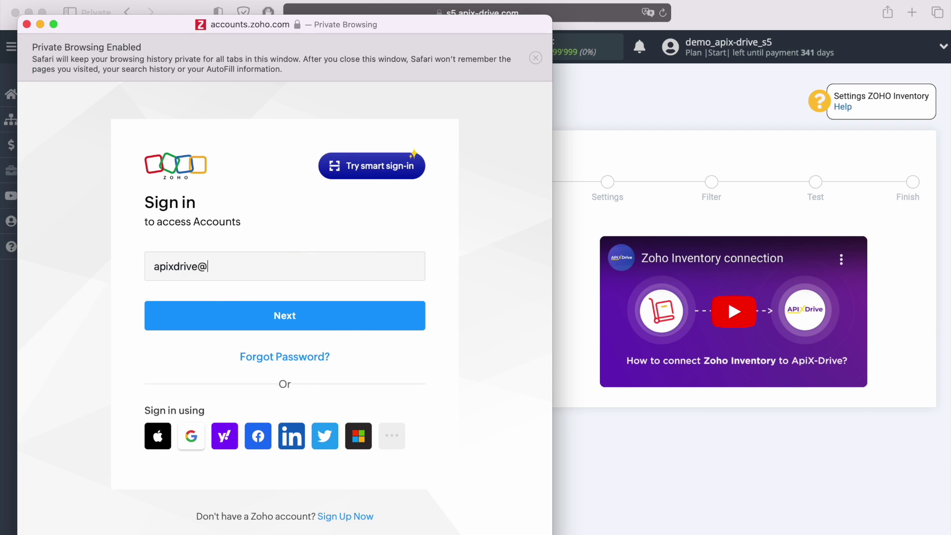
key(Return)
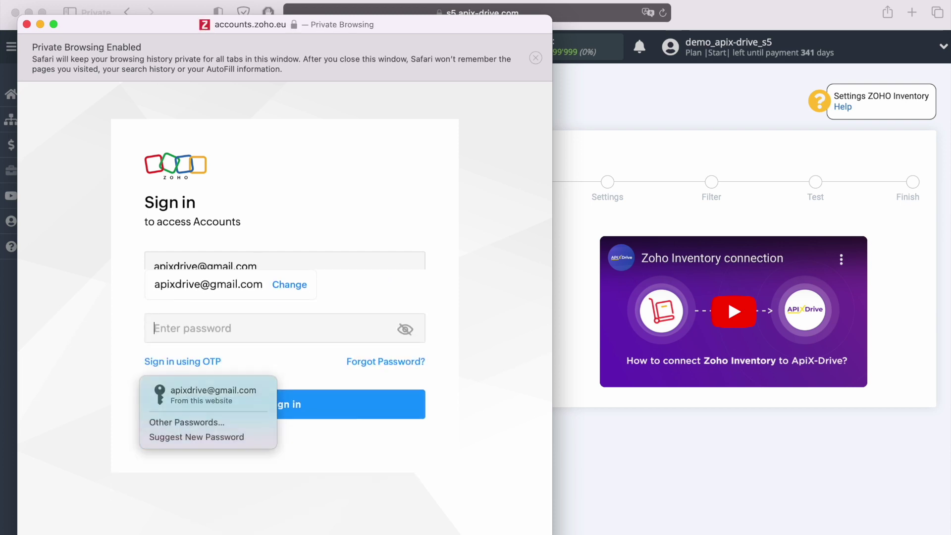
click(211, 394)
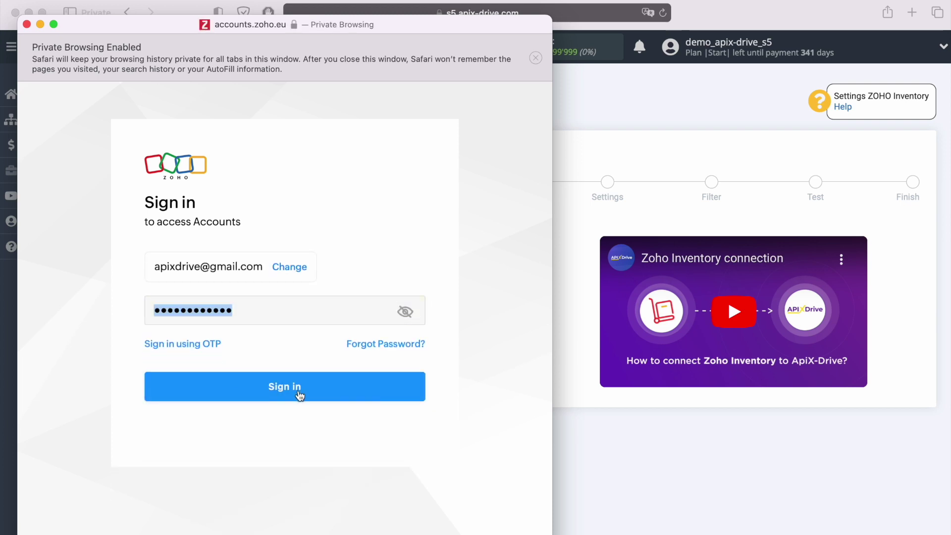
click(317, 395)
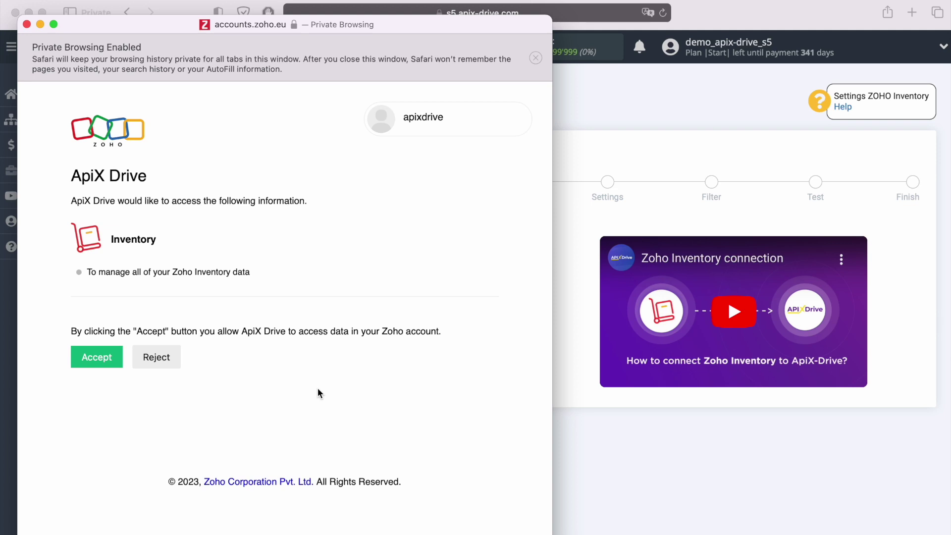
click(109, 359)
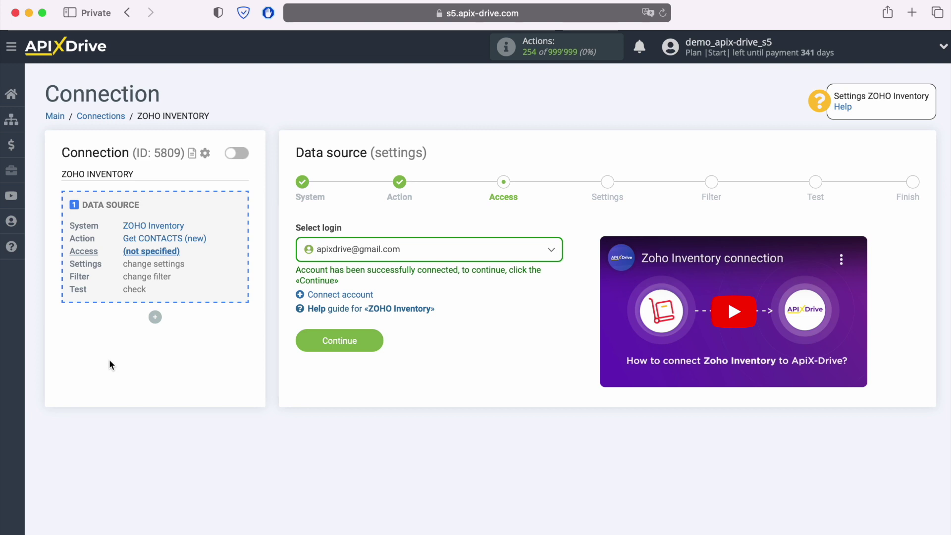
Select the connected Zoho account as the source login and continue.
click(445, 251)
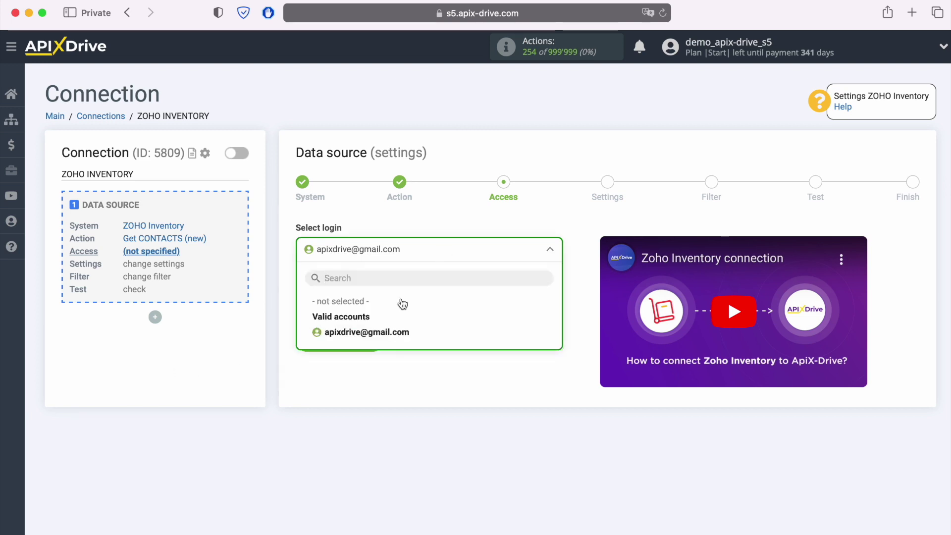
click(389, 331)
click(377, 340)
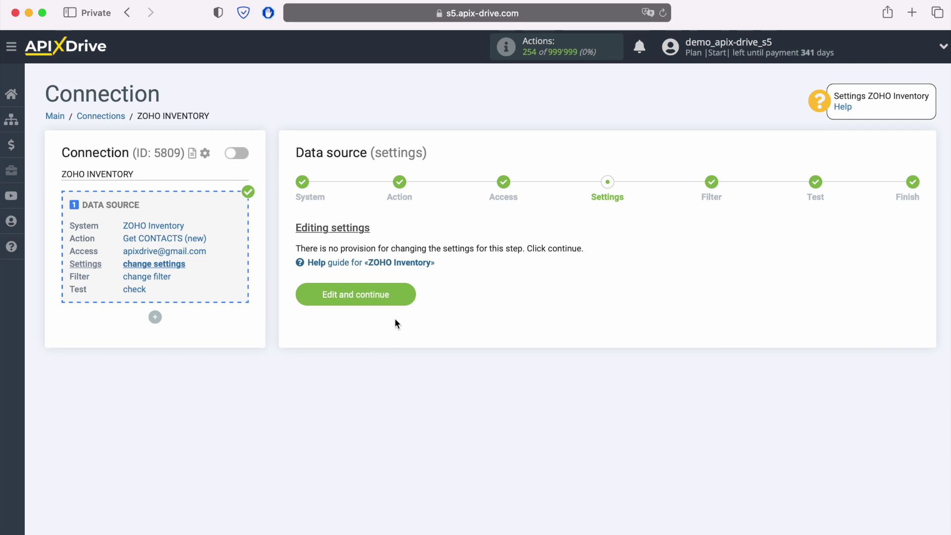
Skip the Settings and Filter steps, review the loaded test contacts, and finish the ZOHO Inventory source.
click(407, 293)
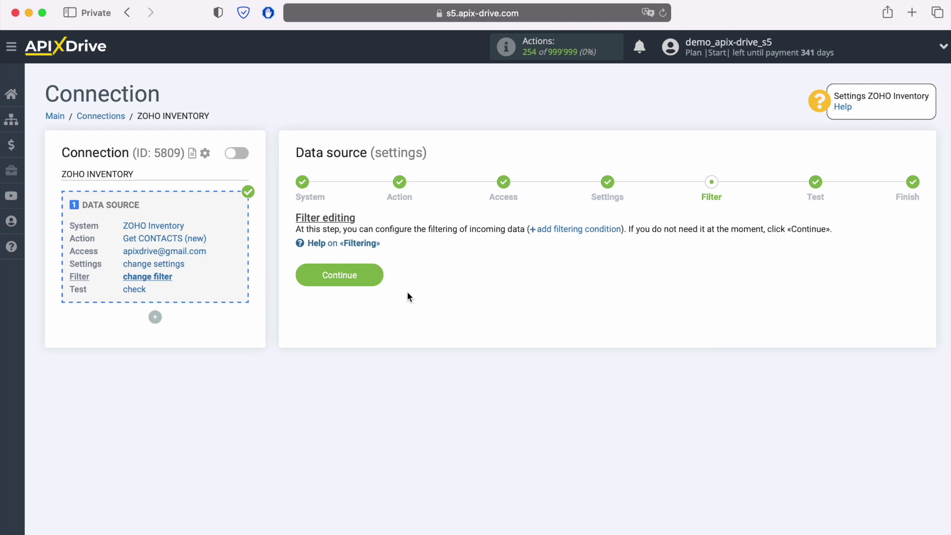
click(376, 274)
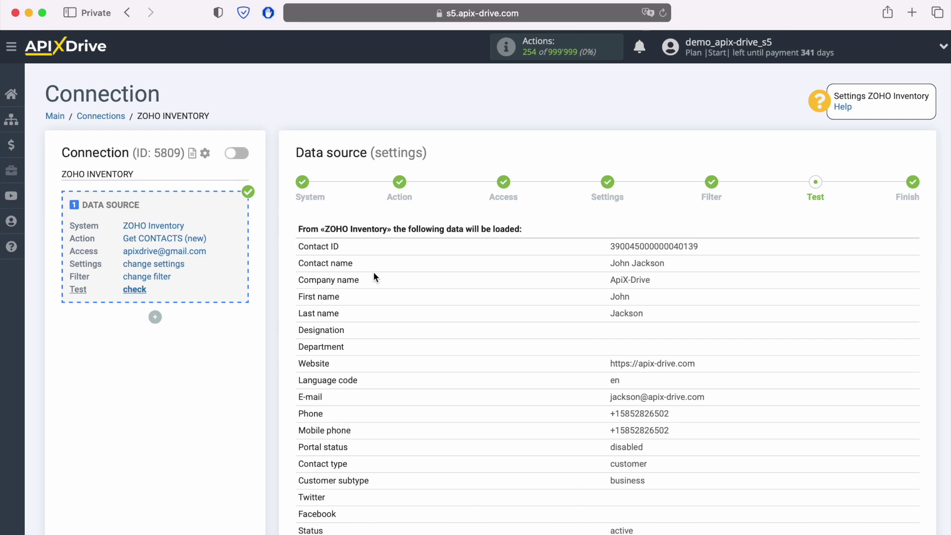
scroll(375, 277, down, 3)
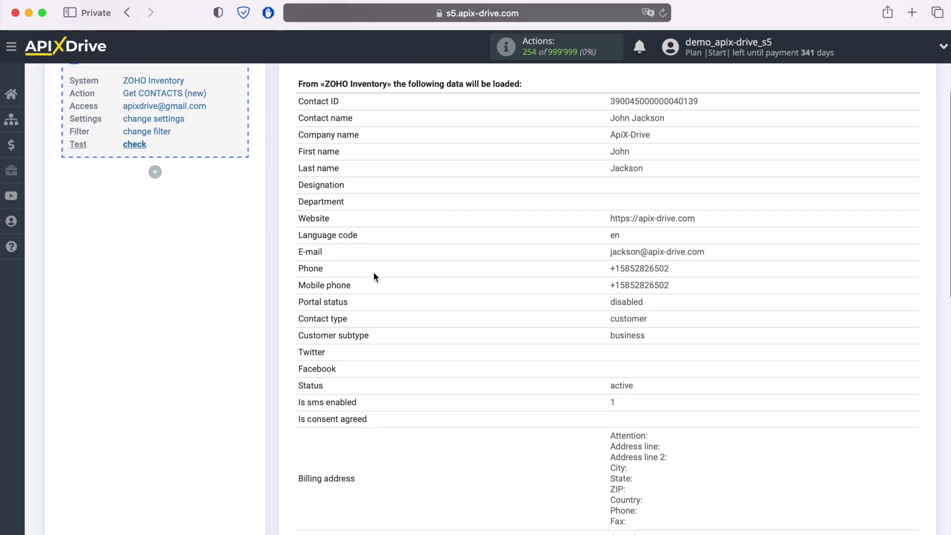
scroll(375, 277, down, 6)
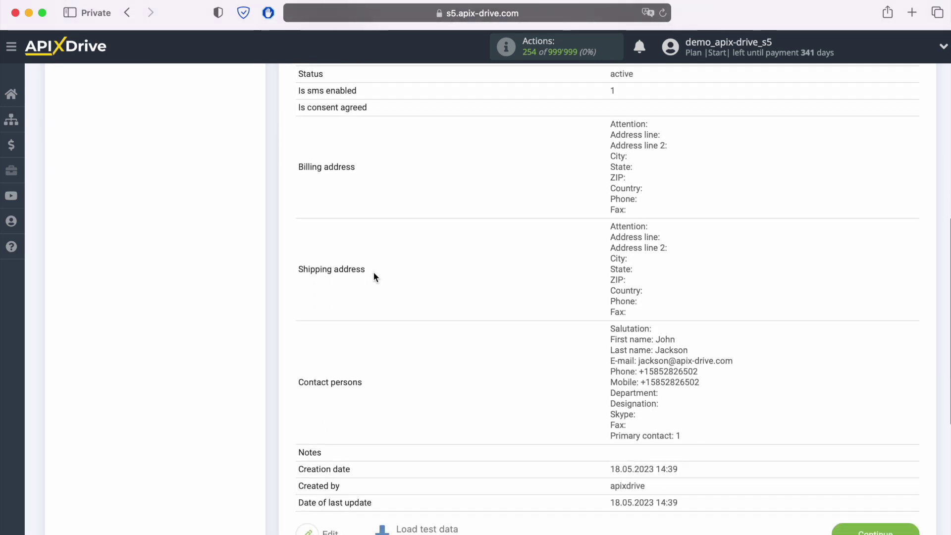
scroll(374, 271, down, 2)
click(915, 478)
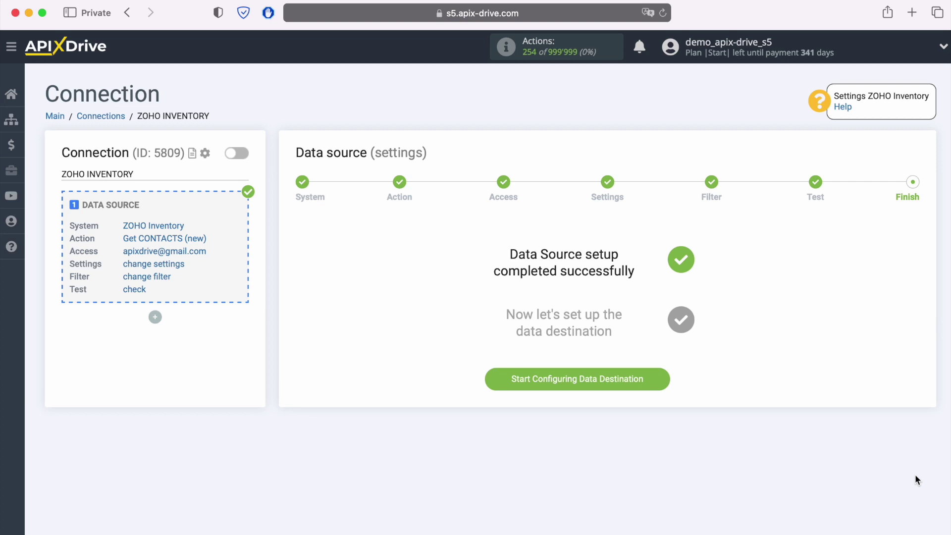
Begin the data destination setup with Agile CRM as the system.
click(667, 379)
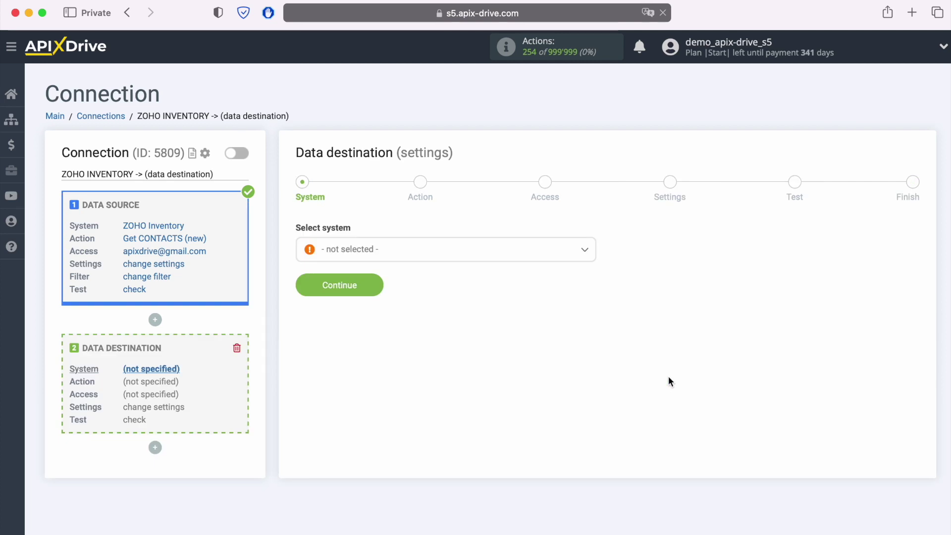
click(423, 254)
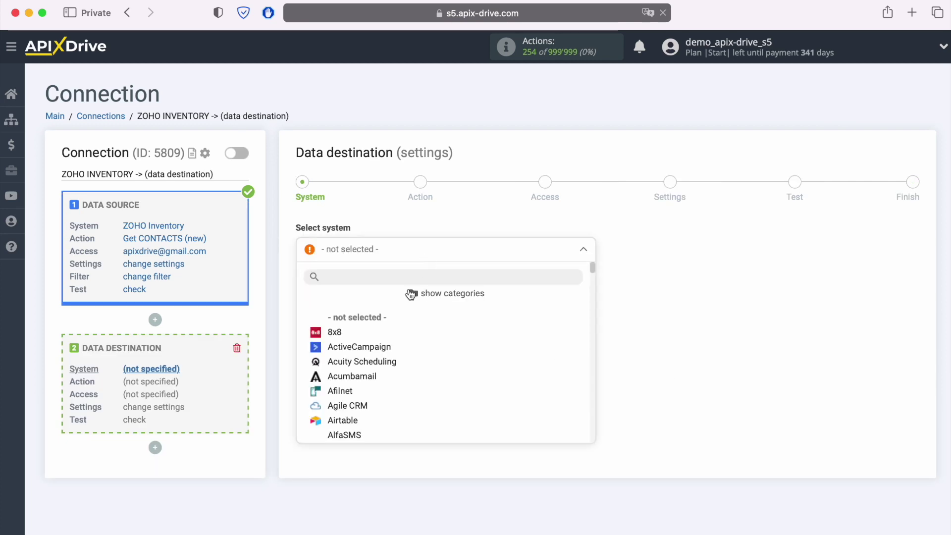
scroll(446, 354, down, 2)
click(352, 333)
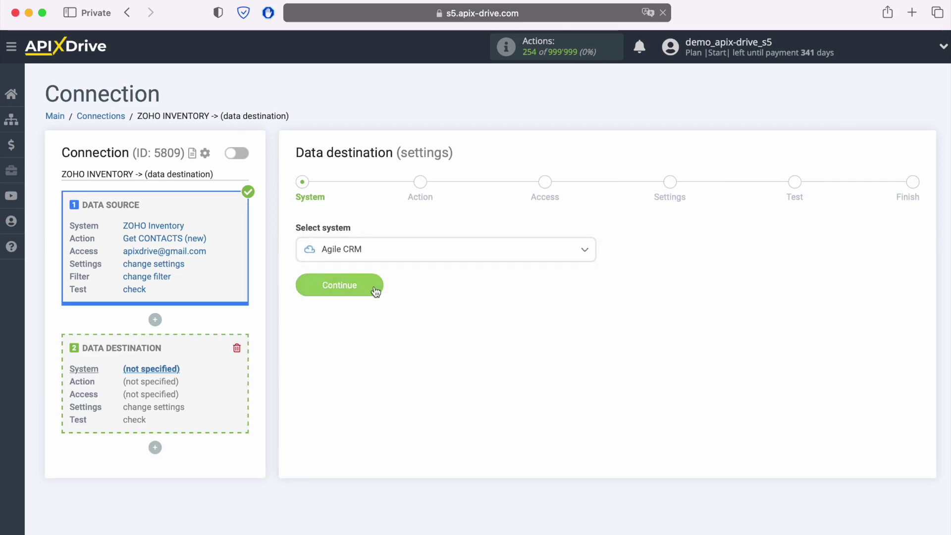
click(373, 284)
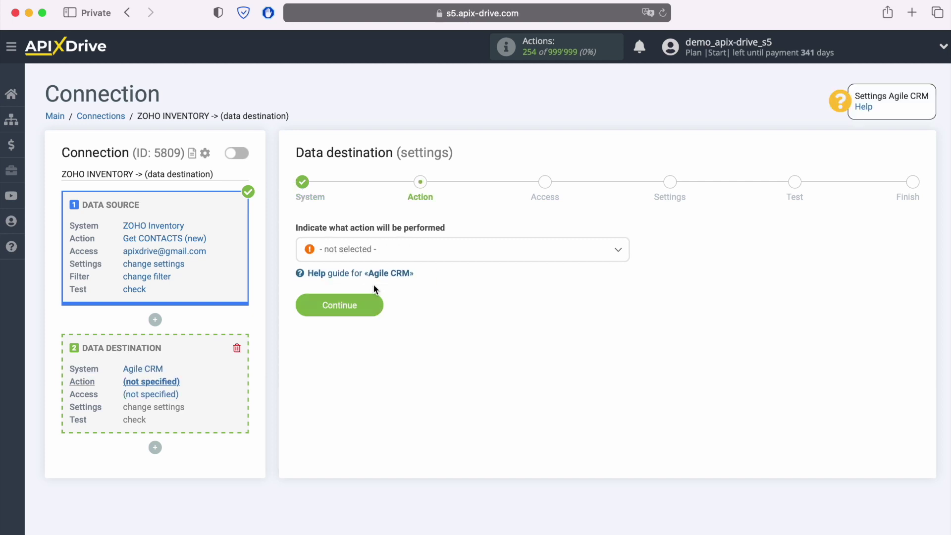
Set the destination action to Create DEAL and begin connecting an Agile CRM account.
click(525, 254)
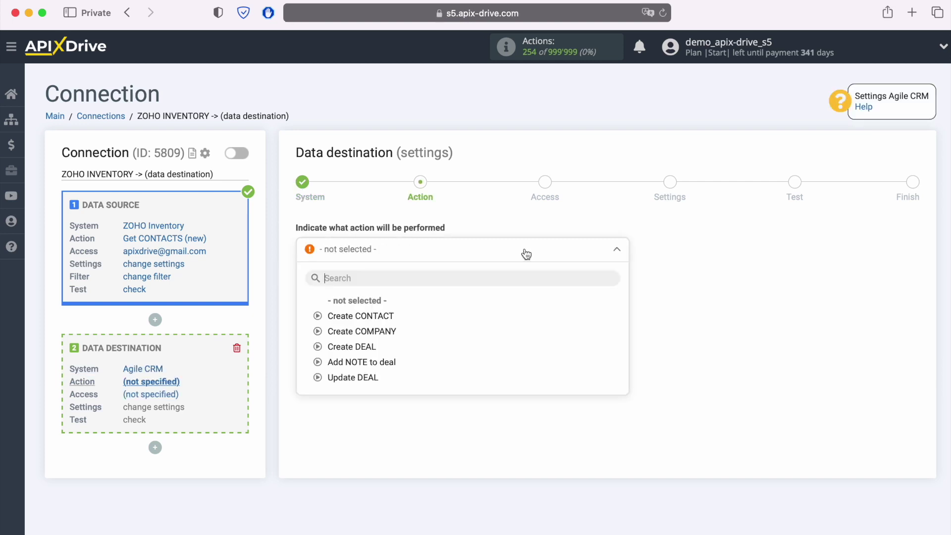
click(365, 347)
click(376, 308)
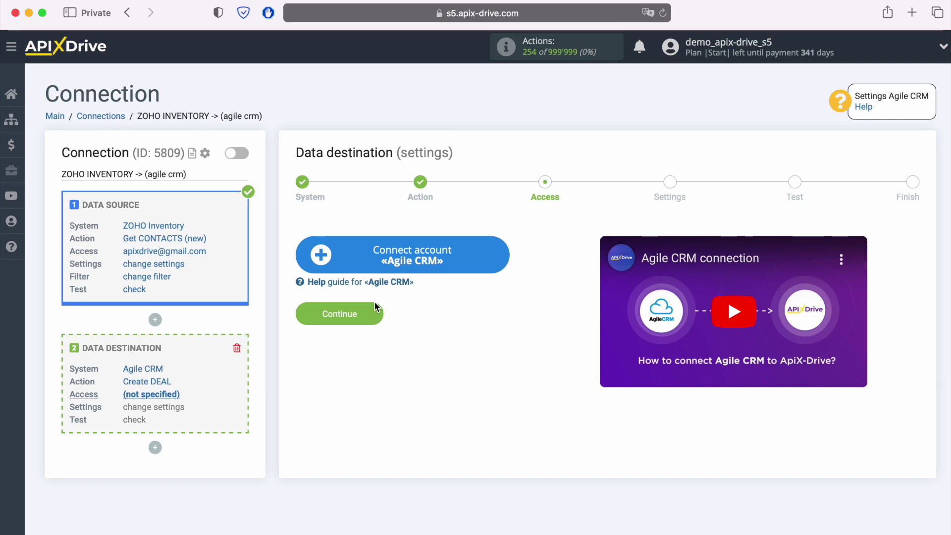
click(500, 260)
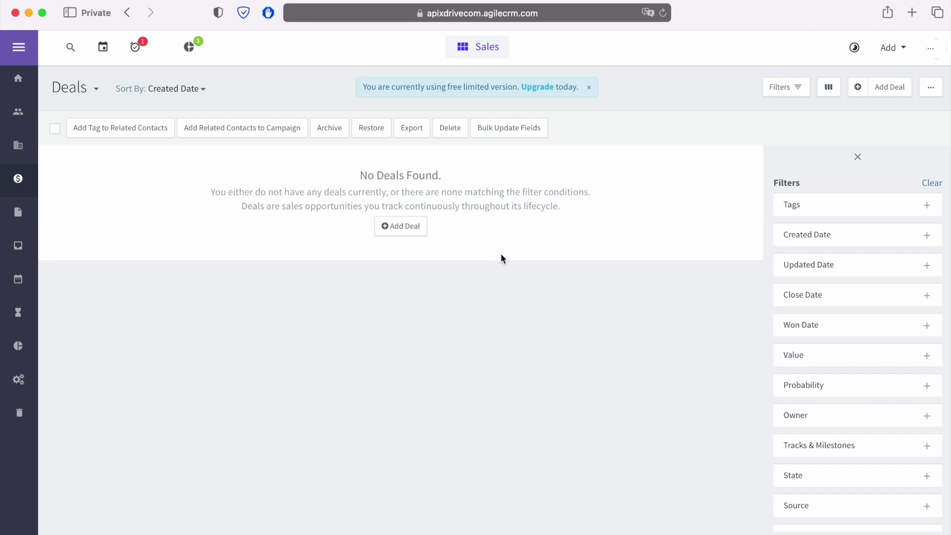
Copy the subdomain 'apixdrivecom' from the Agile CRM page address.
click(596, 13)
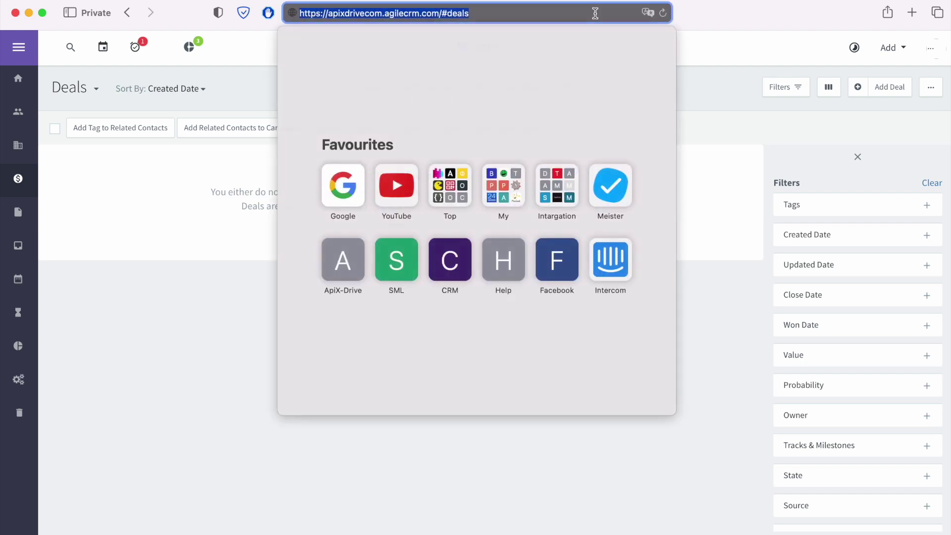
click(592, 13)
drag(329, 15, 381, 15)
right_click(382, 16)
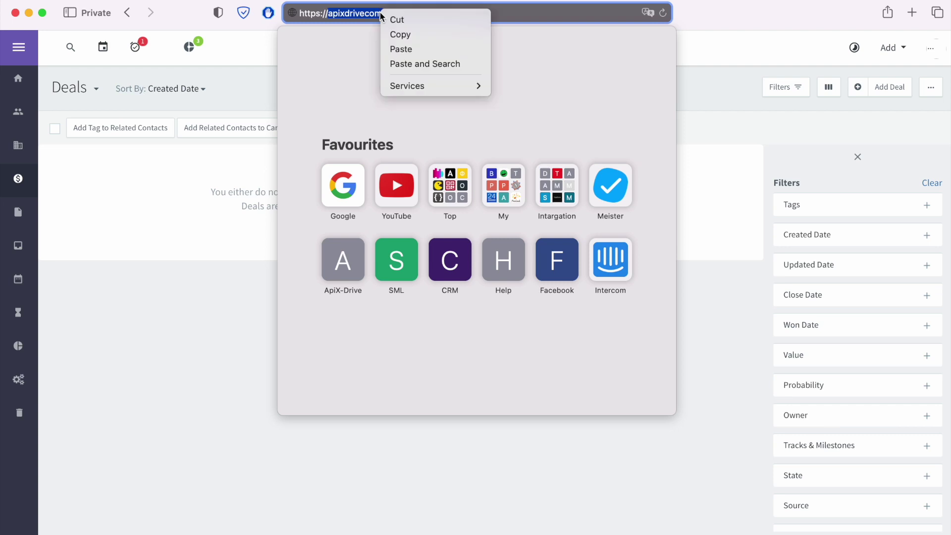
click(397, 33)
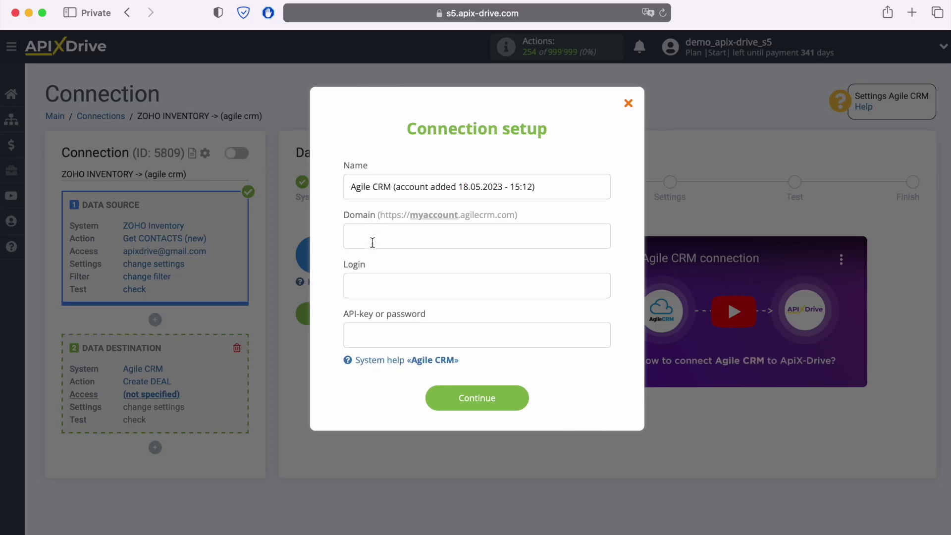
Paste 'apixdrivecom' into Domain and the account login e-mail into Login.
right_click(373, 243)
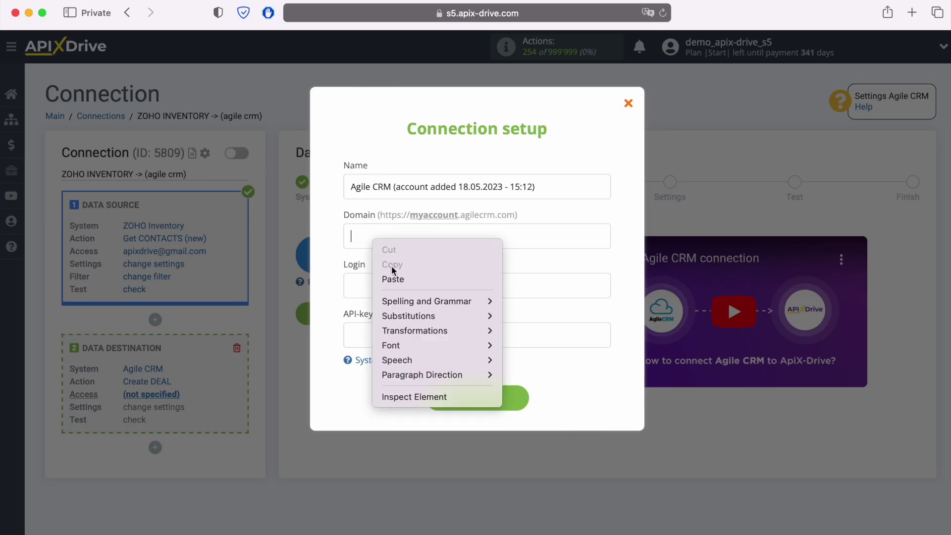
click(396, 273)
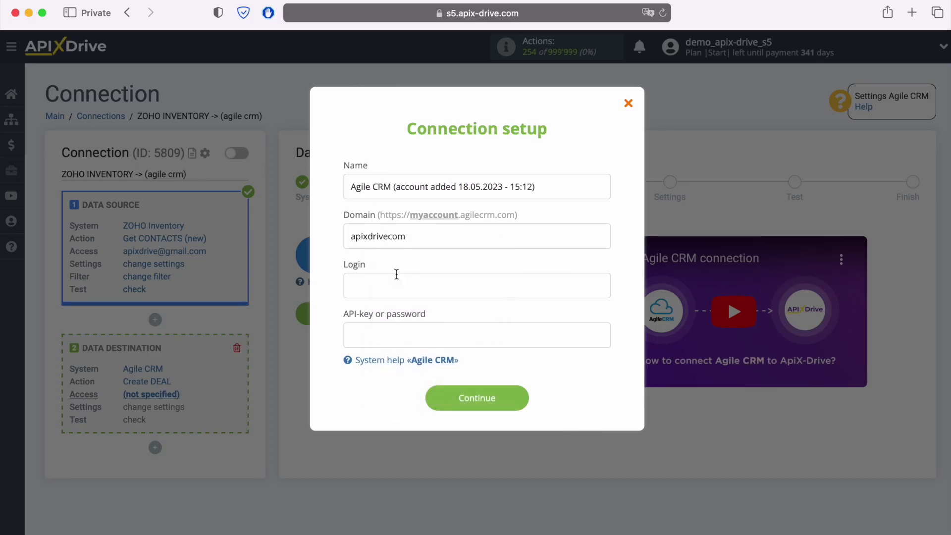
right_click(384, 285)
click(410, 327)
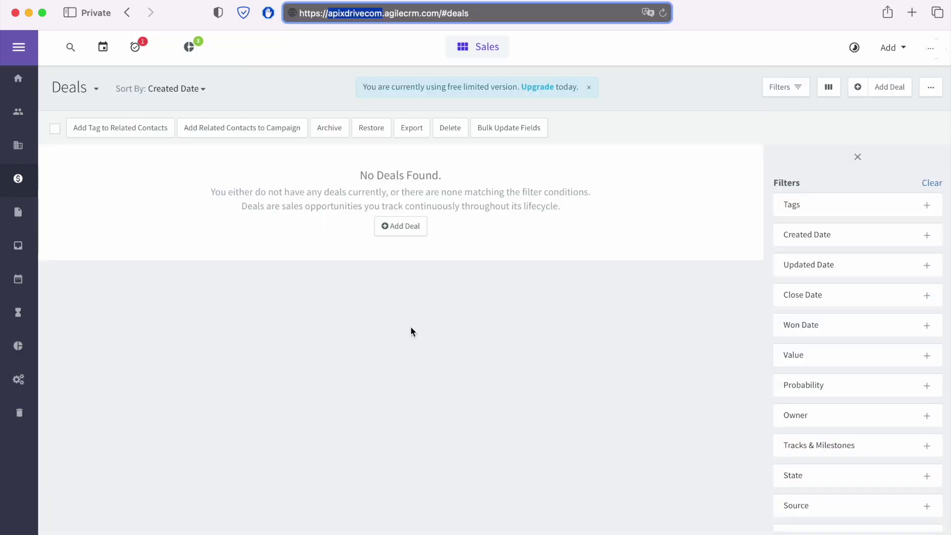
Copy the REST API key from Agile CRM's Admin Settings > Developers & API page.
click(930, 48)
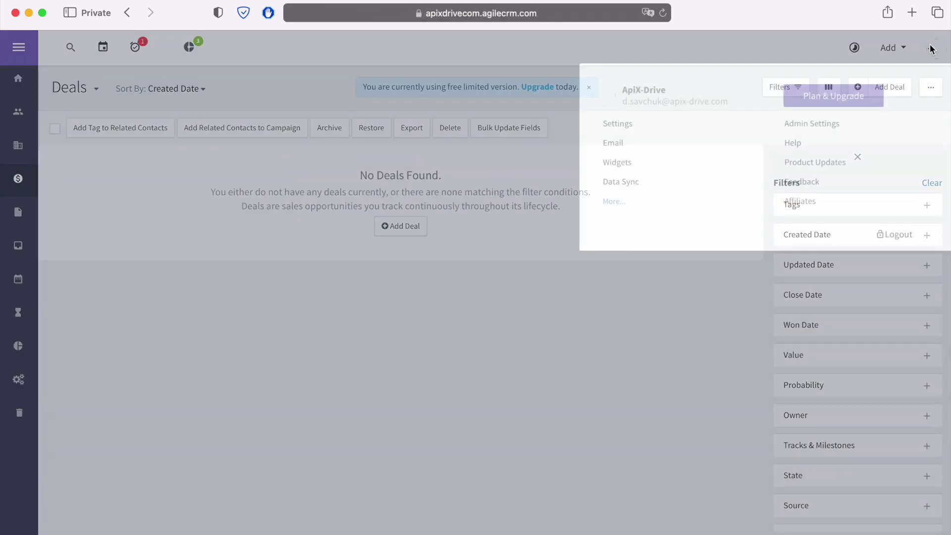
click(845, 123)
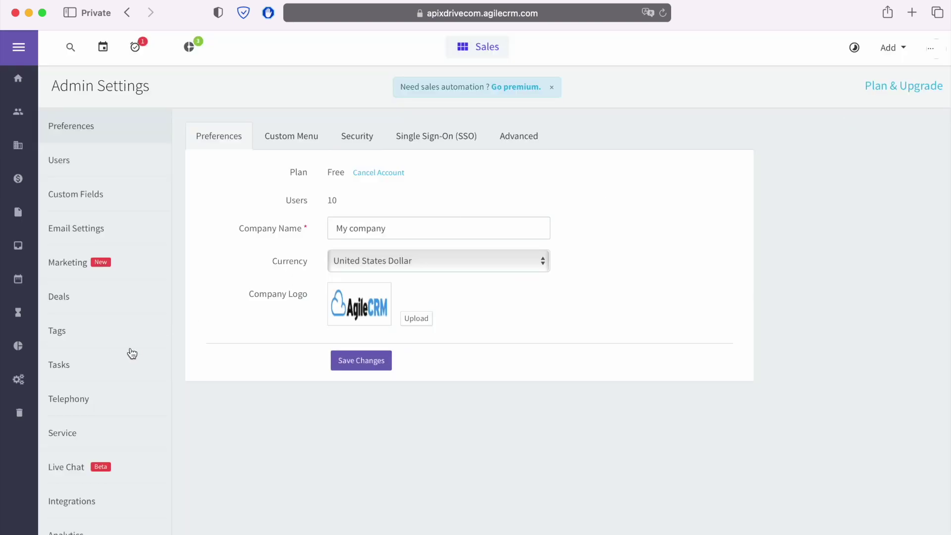
scroll(129, 355, down, 4)
click(115, 475)
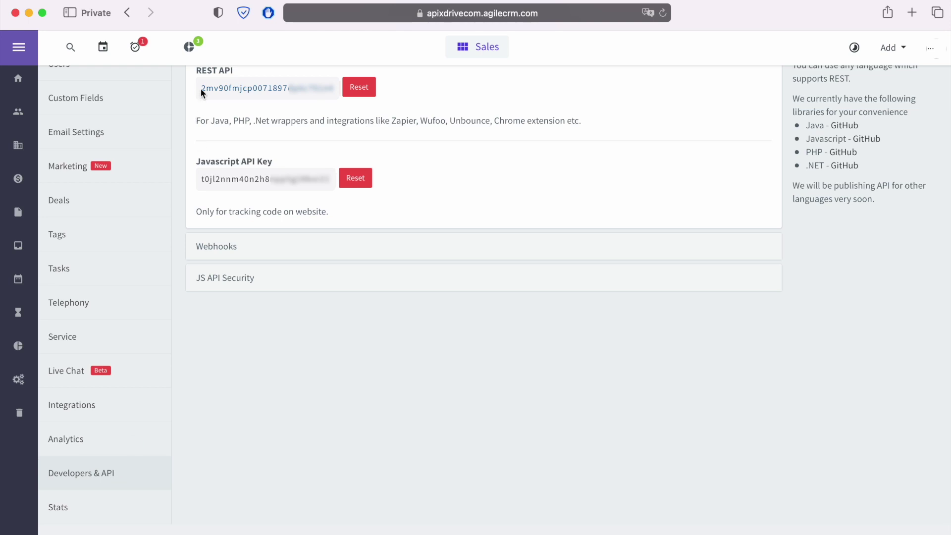
drag(201, 88, 331, 80)
right_click(325, 87)
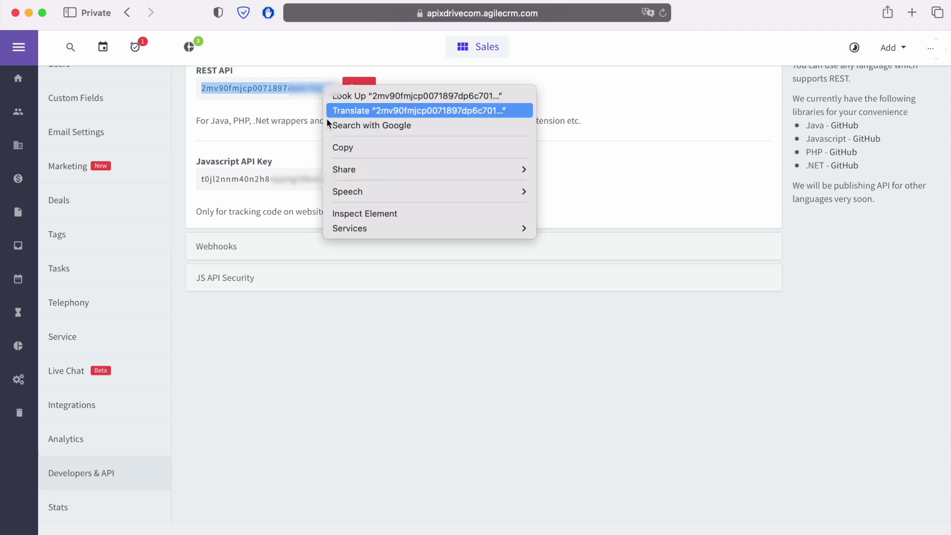
click(335, 147)
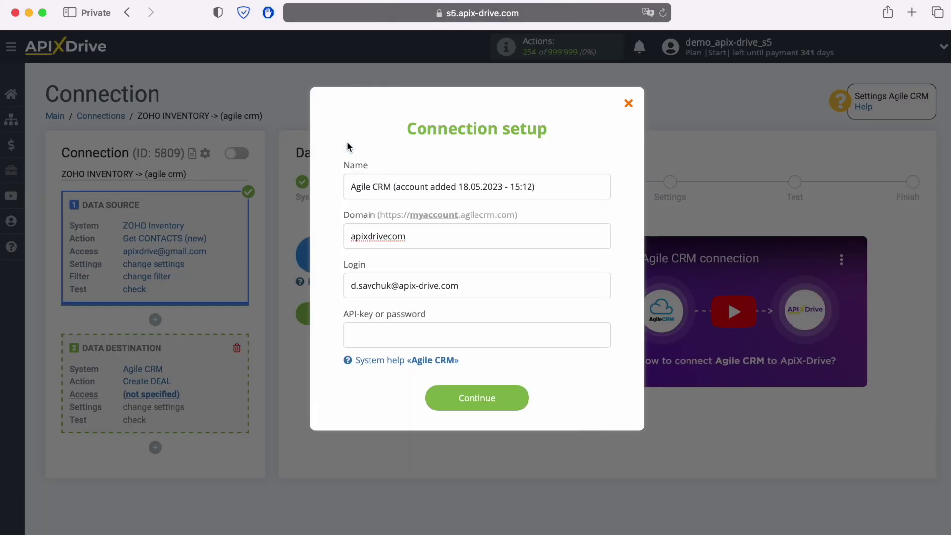
Paste the REST API key into the API-key field and save the Agile CRM account.
right_click(354, 336)
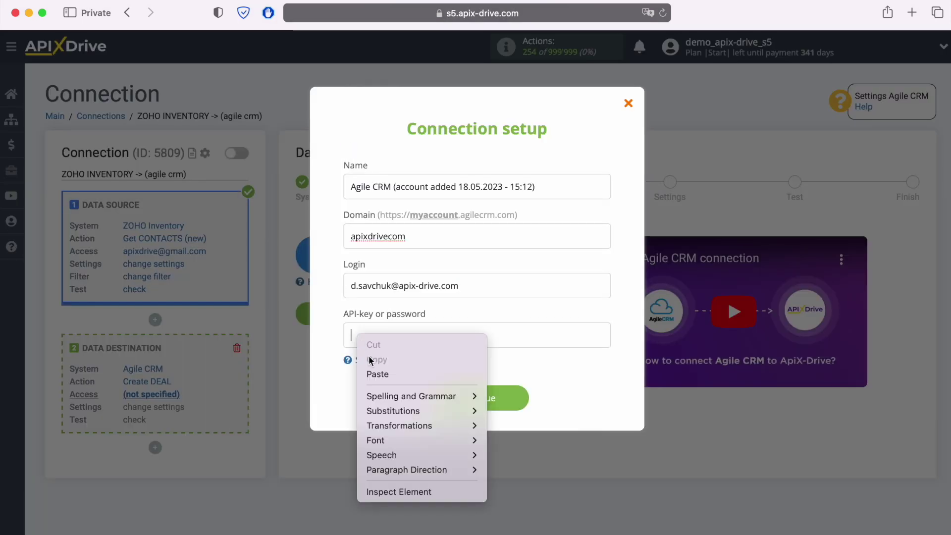
click(380, 376)
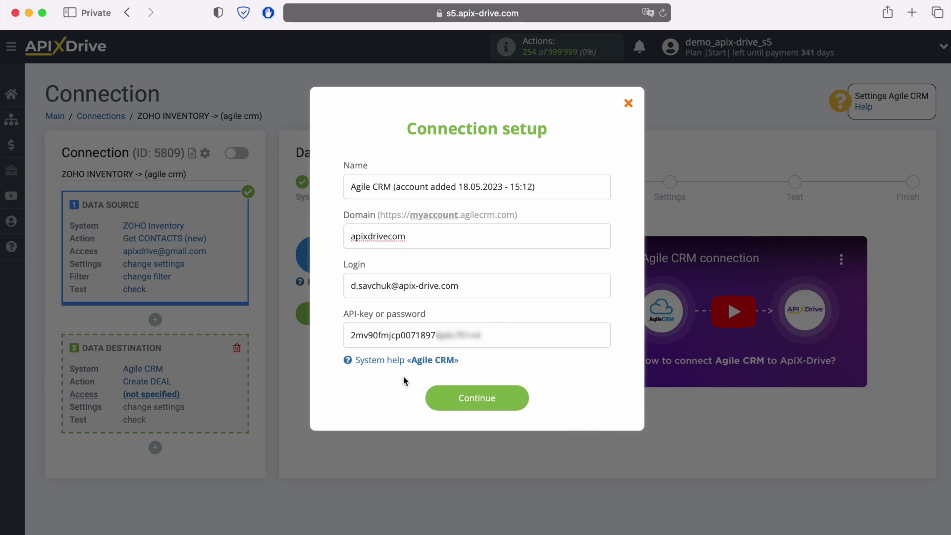
click(520, 397)
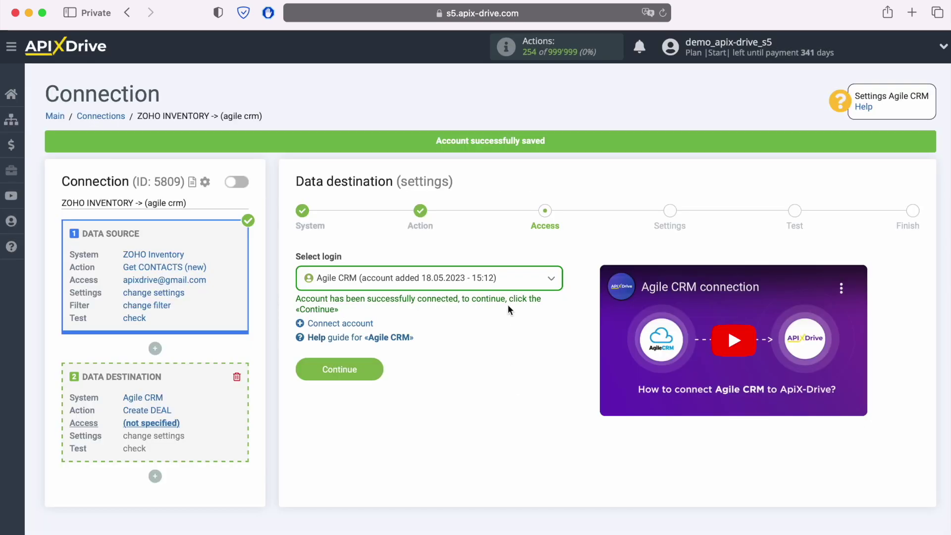
Choose the saved Agile CRM account as the destination login and continue.
click(509, 281)
click(478, 361)
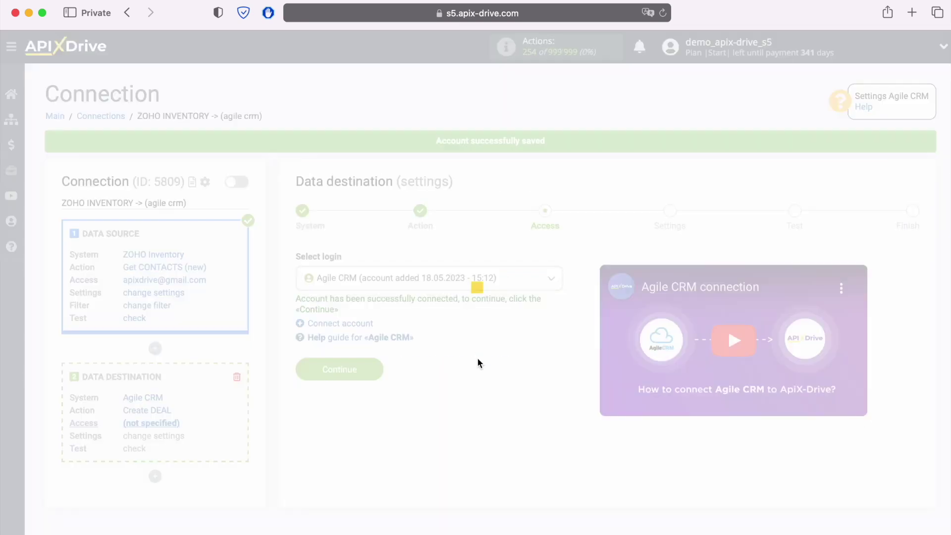
click(370, 369)
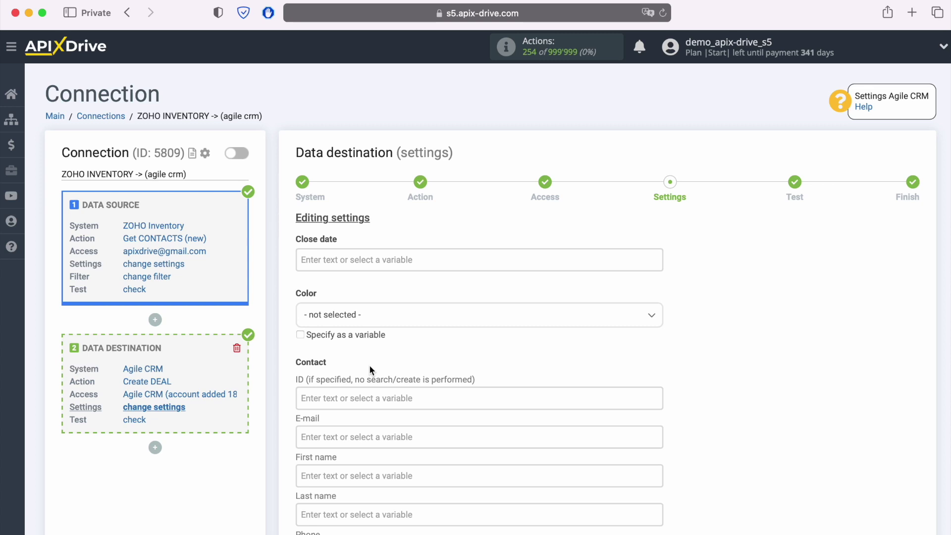
Map the deal E-mail and First name to the Zoho contact's e-mail and first name variables.
scroll(370, 370, down, 3)
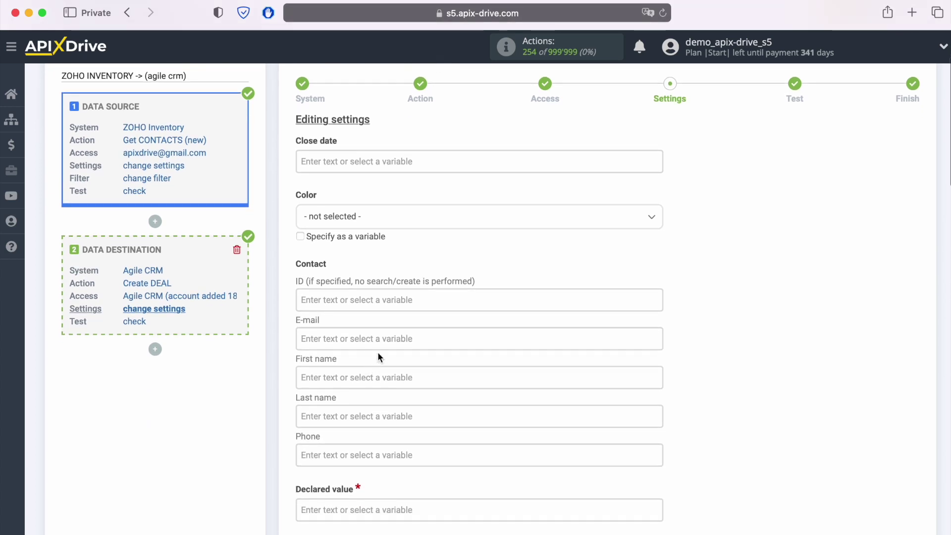
click(387, 337)
scroll(629, 297, down, 2)
scroll(629, 292, down, 5)
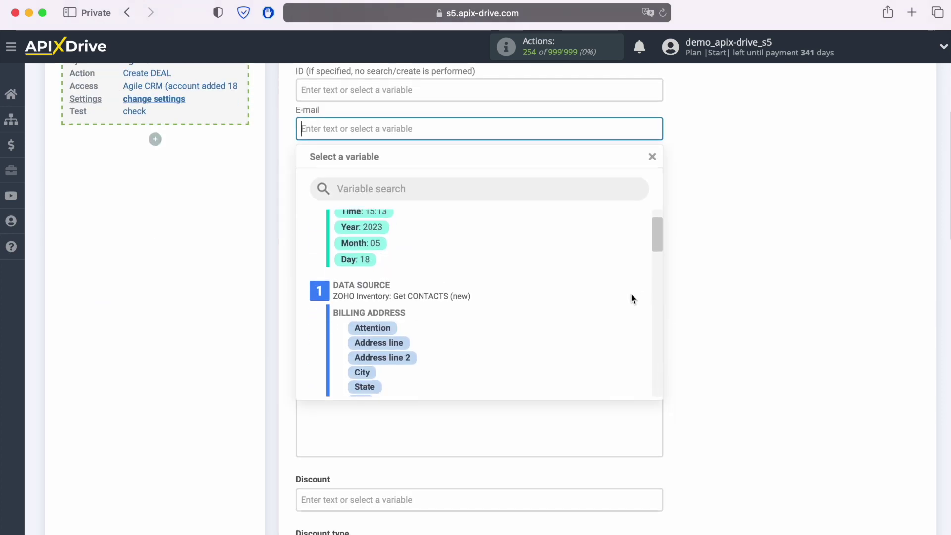
scroll(615, 296, down, 4)
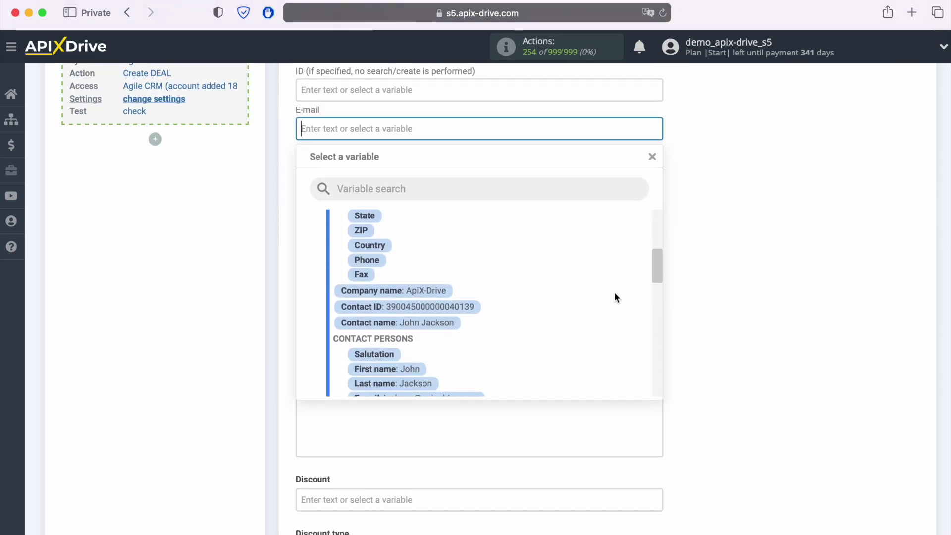
scroll(615, 296, down, 1)
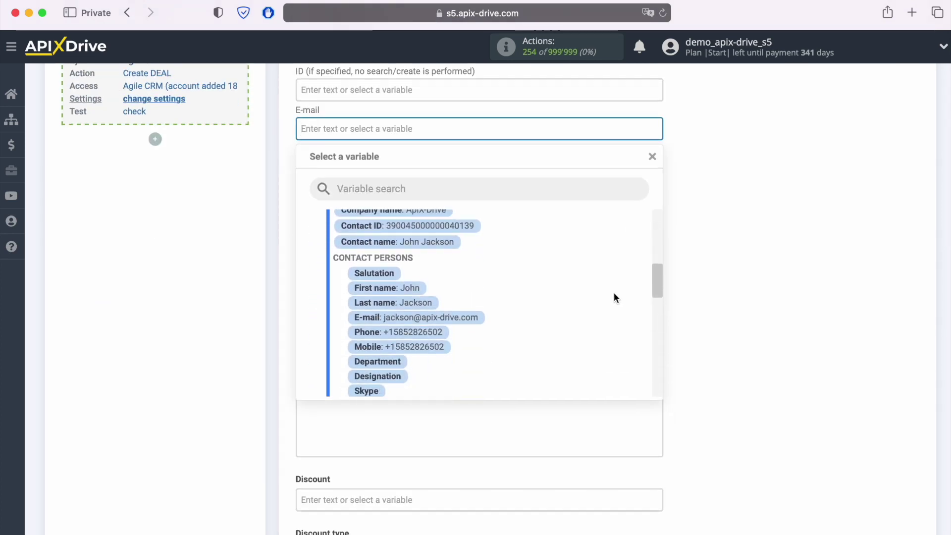
click(470, 320)
click(434, 171)
scroll(434, 171, down, 1)
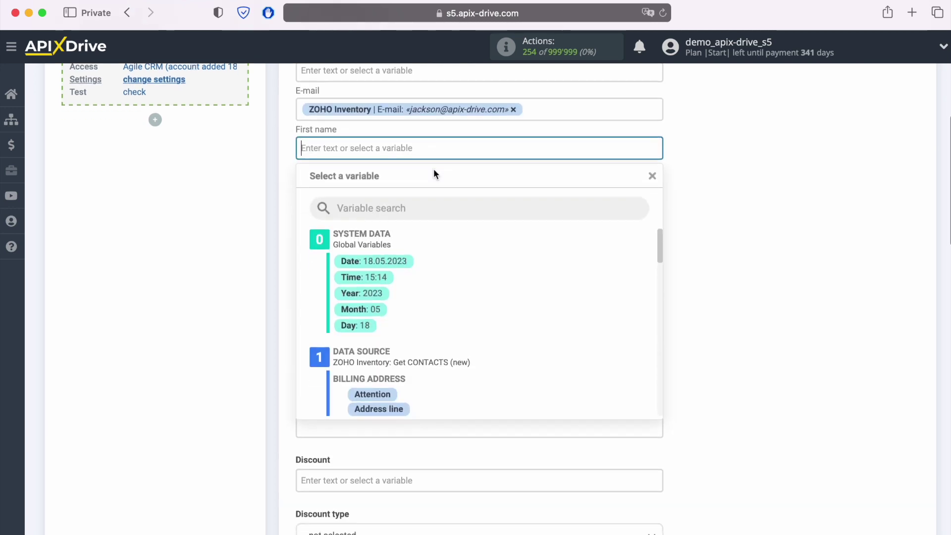
scroll(598, 278, down, 1)
scroll(600, 283, down, 5)
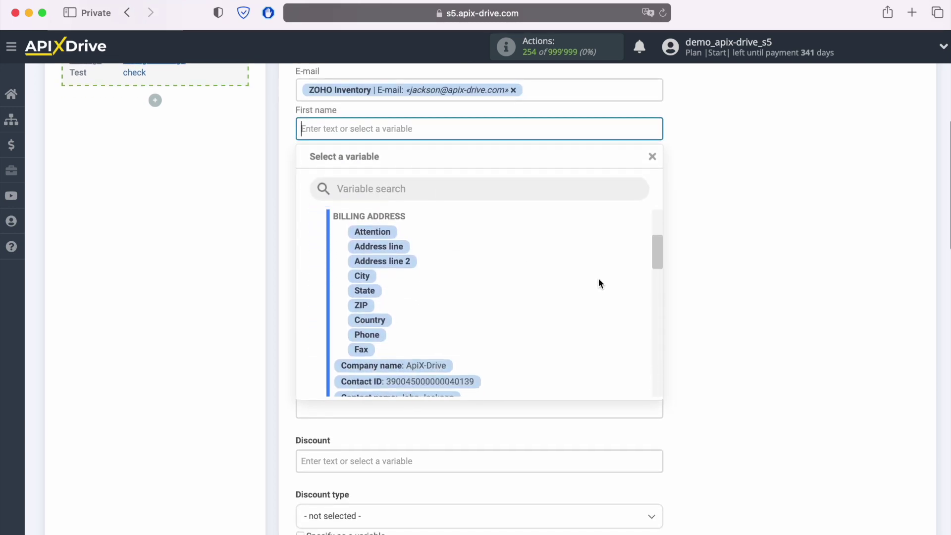
click(377, 325)
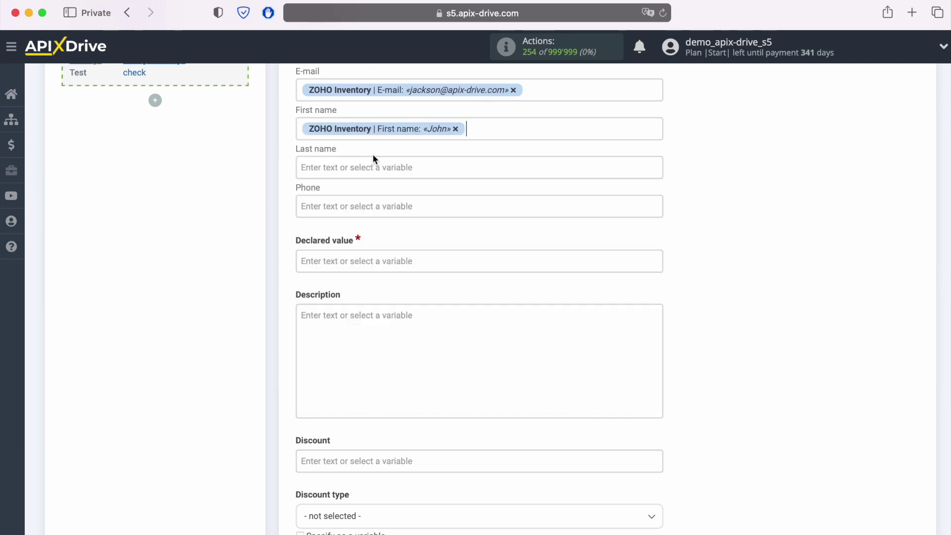
Map Last name and Phone to the Zoho contact's last name and phone variables.
click(395, 165)
scroll(569, 293, down, 5)
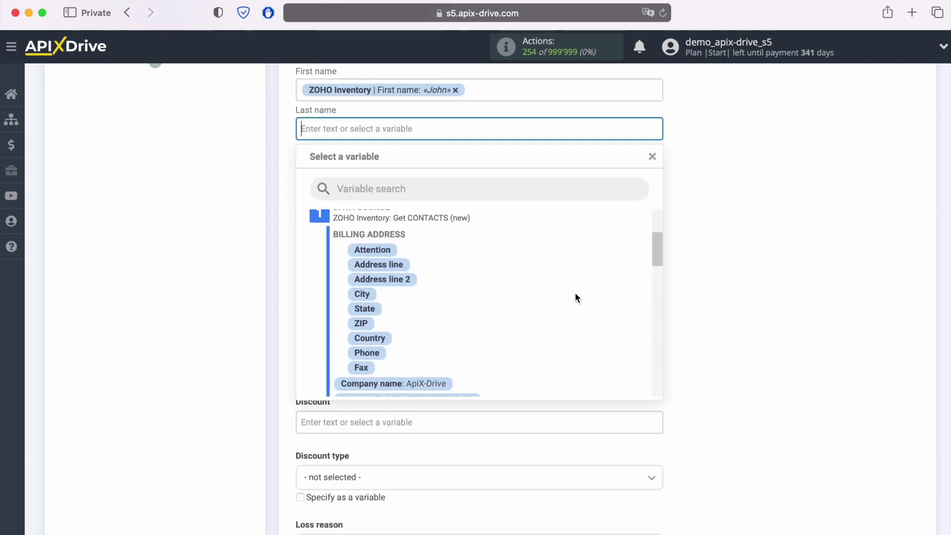
scroll(577, 297, down, 1)
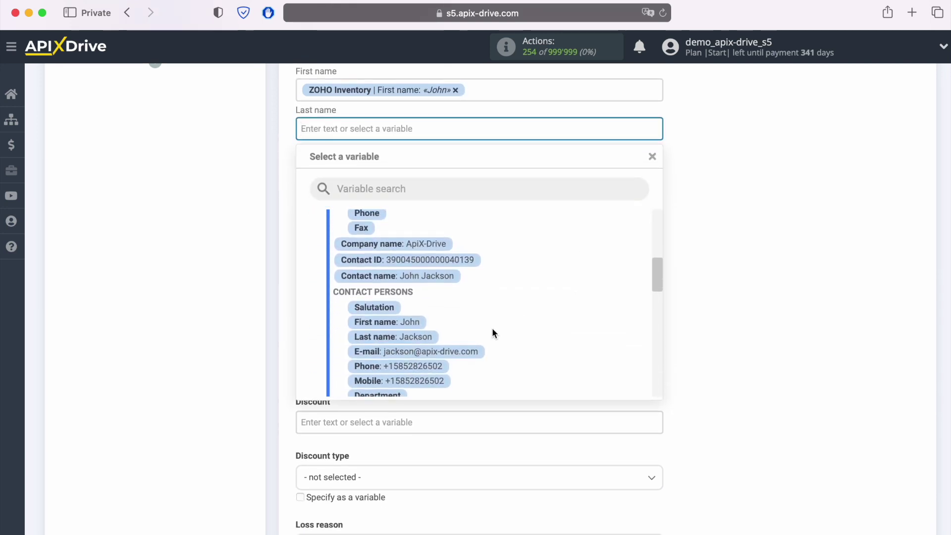
click(394, 337)
click(428, 166)
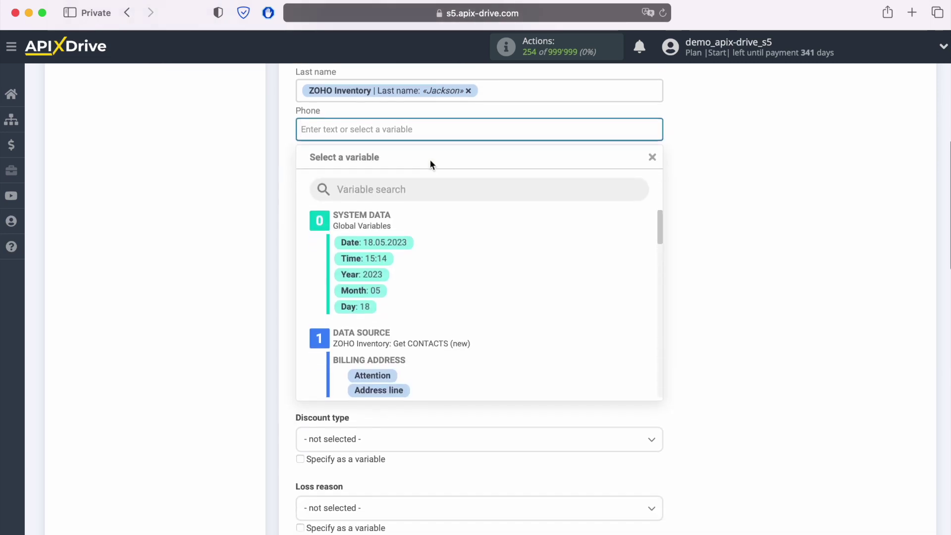
scroll(596, 301, down, 2)
scroll(594, 299, down, 3)
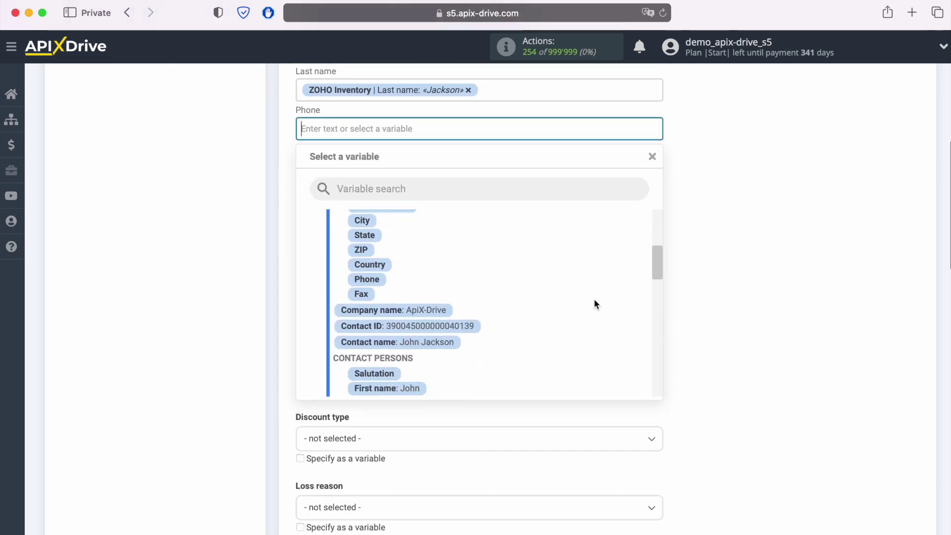
scroll(594, 303, down, 2)
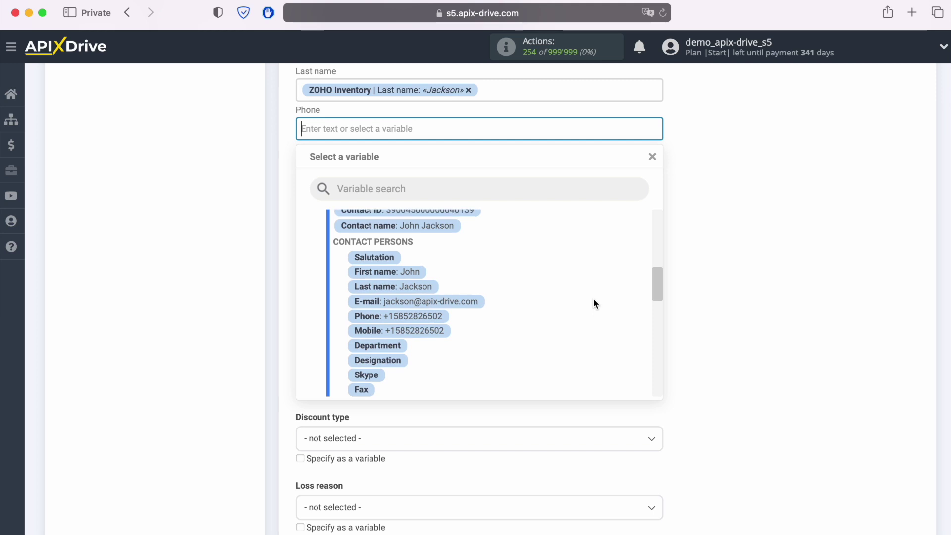
click(413, 317)
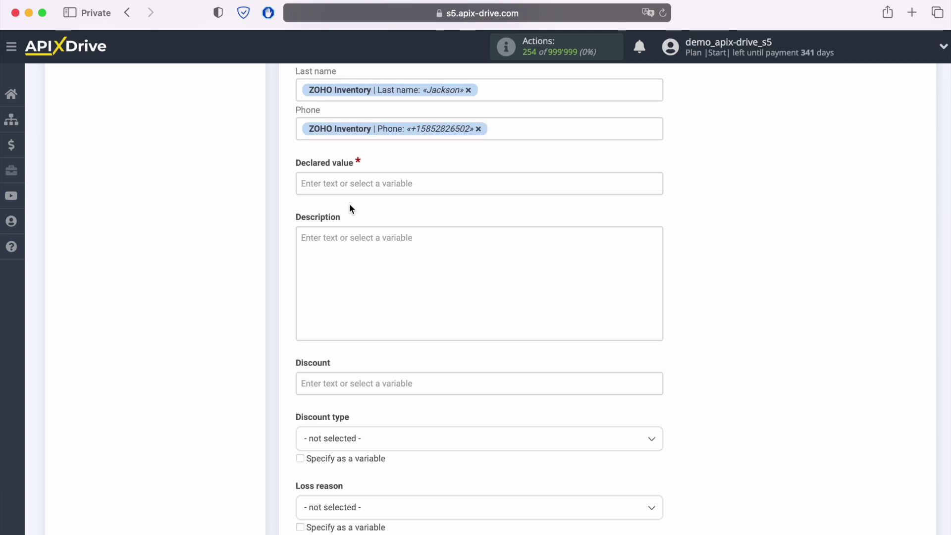
click(342, 183)
Enter 100 as Declared value and set Description to 'Web' plus the contact's Website variable.
text(100)
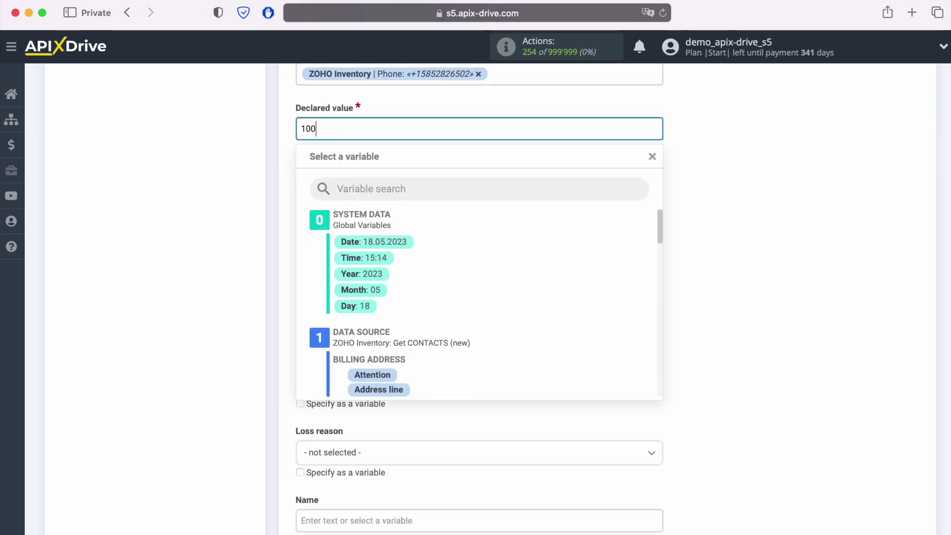
click(699, 244)
scroll(738, 242, down, 1)
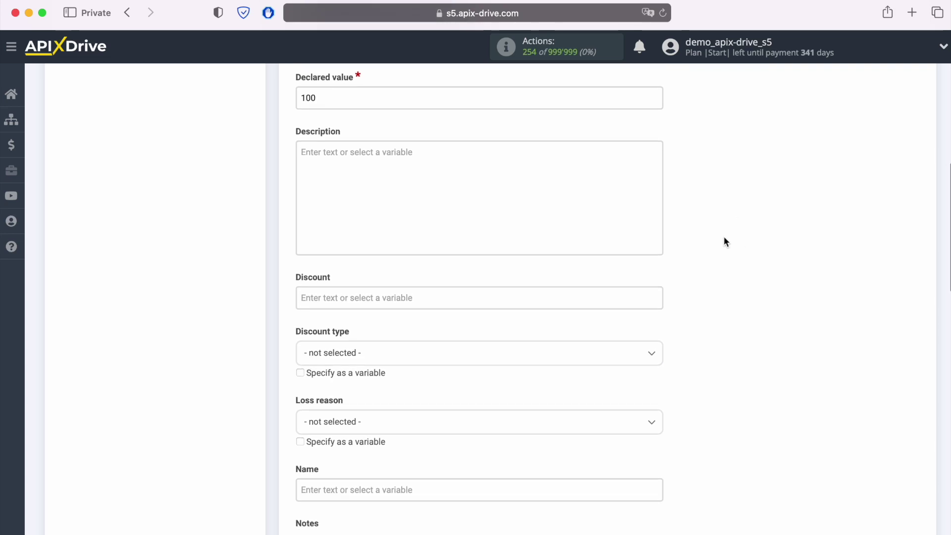
click(419, 169)
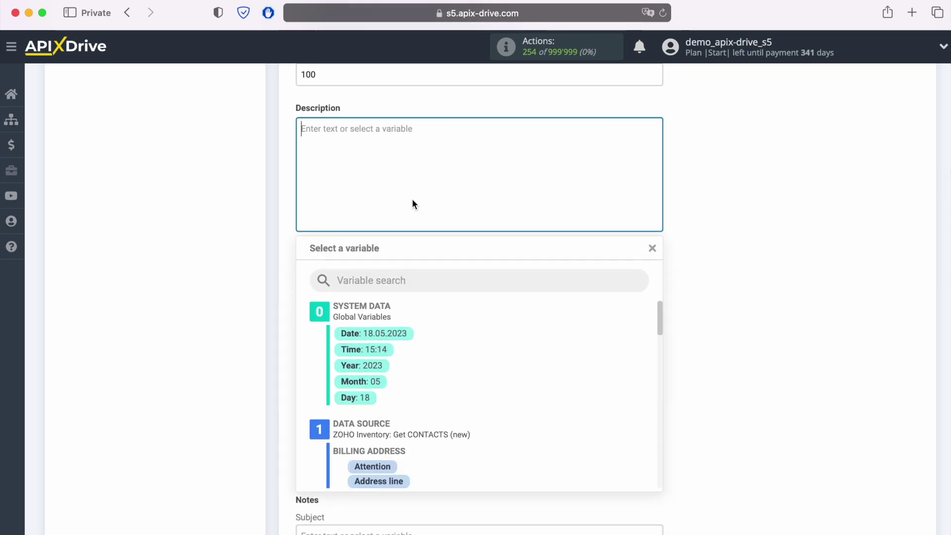
text(Web)
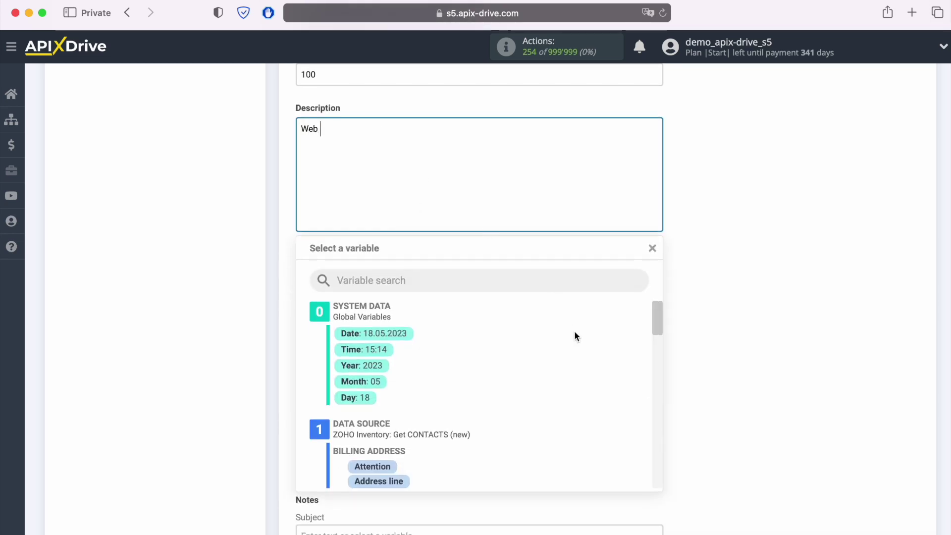
scroll(575, 331, down, 3)
scroll(578, 377, down, 8)
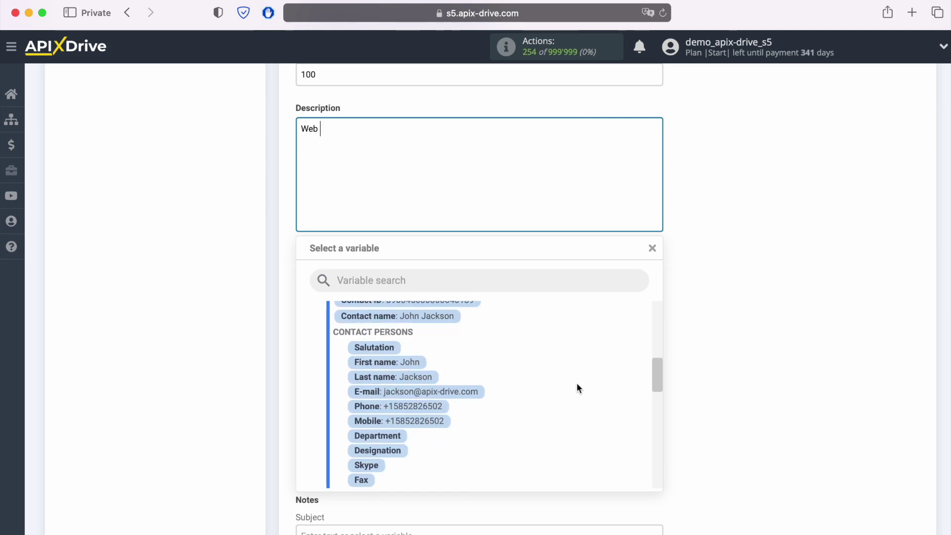
scroll(578, 385, down, 10)
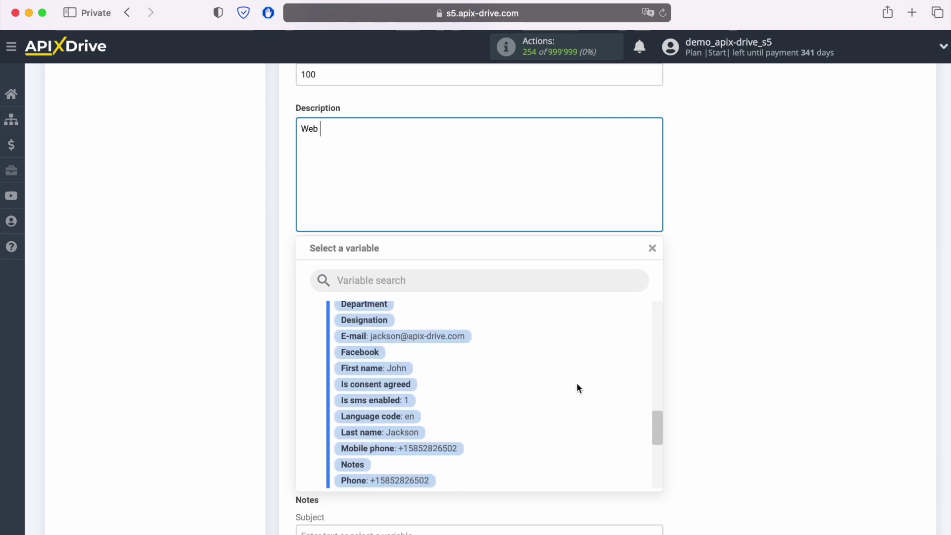
scroll(577, 383, down, 3)
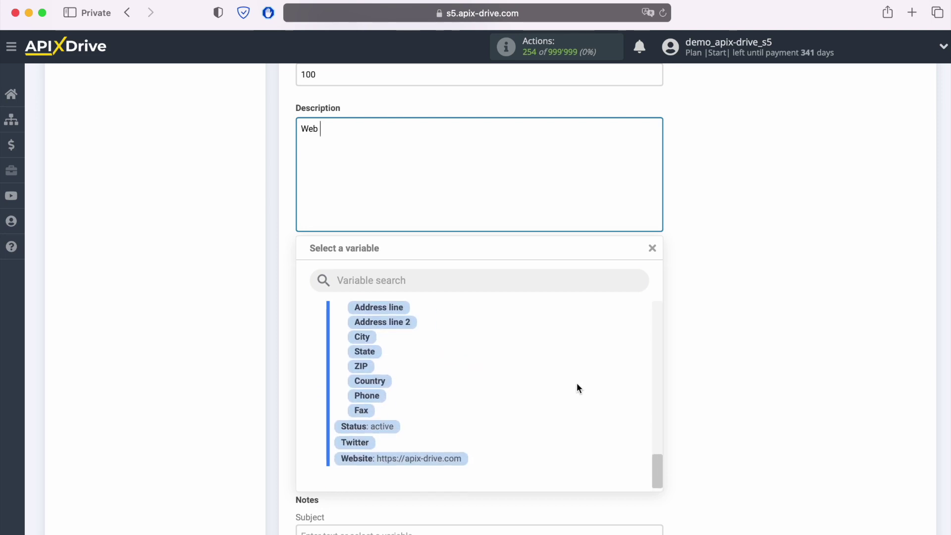
click(426, 458)
Scroll down to the deal Name field and place the cursor in it.
scroll(758, 346, down, 3)
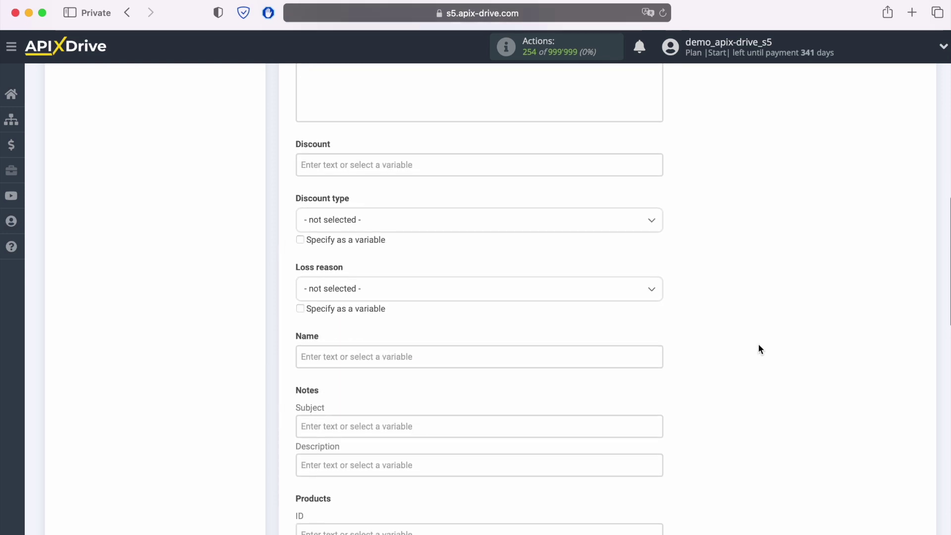
scroll(759, 347, down, 3)
scroll(766, 347, down, 2)
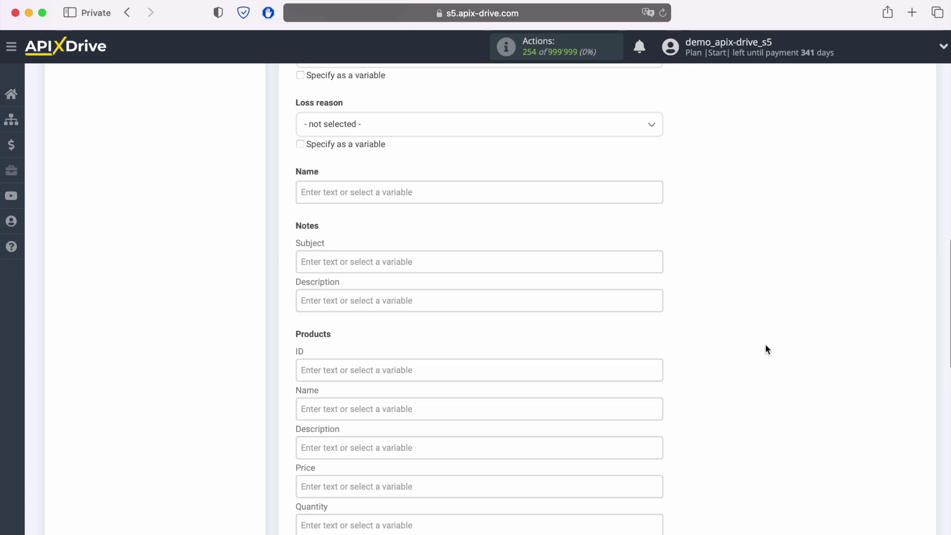
scroll(765, 350, down, 1)
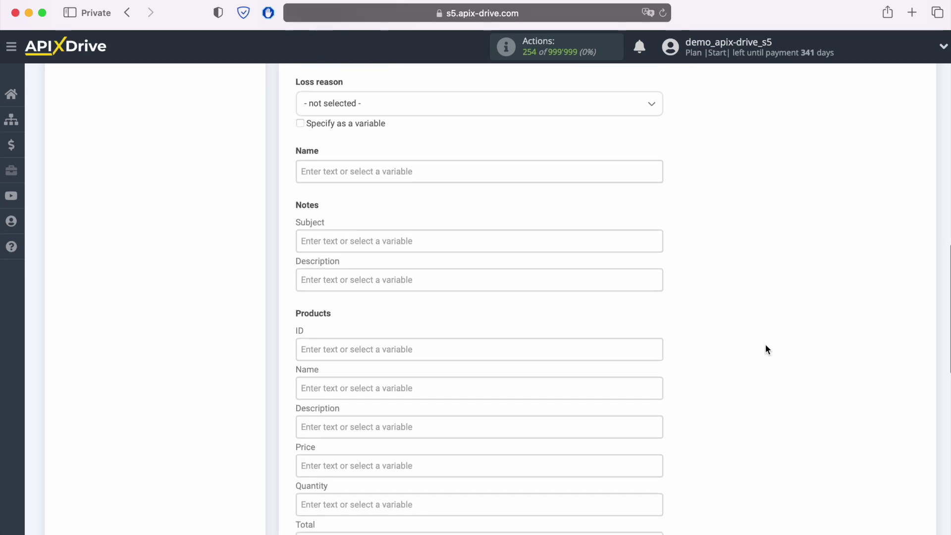
click(327, 172)
Name the deal 'New Contact from Zoho Inventory' followed by the contact's name variable.
text(New Con)
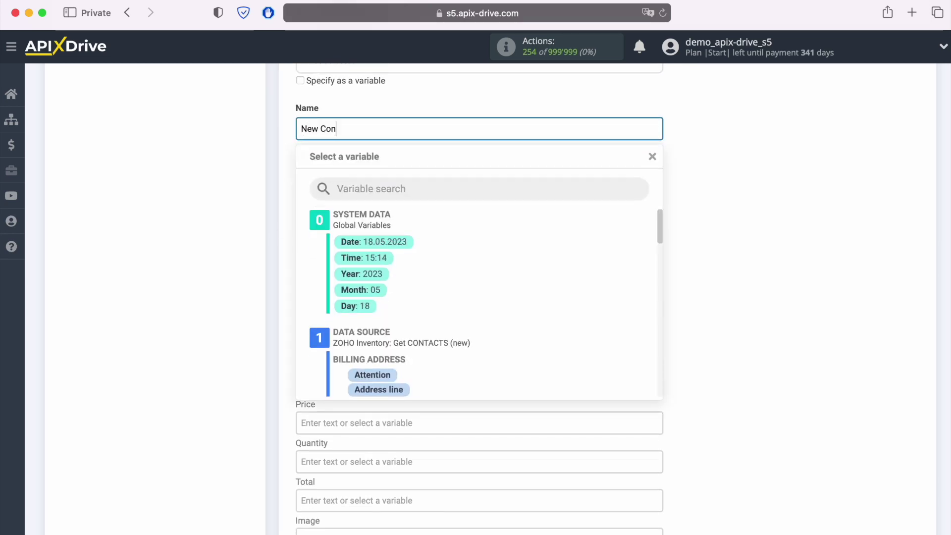
text(tact from Z)
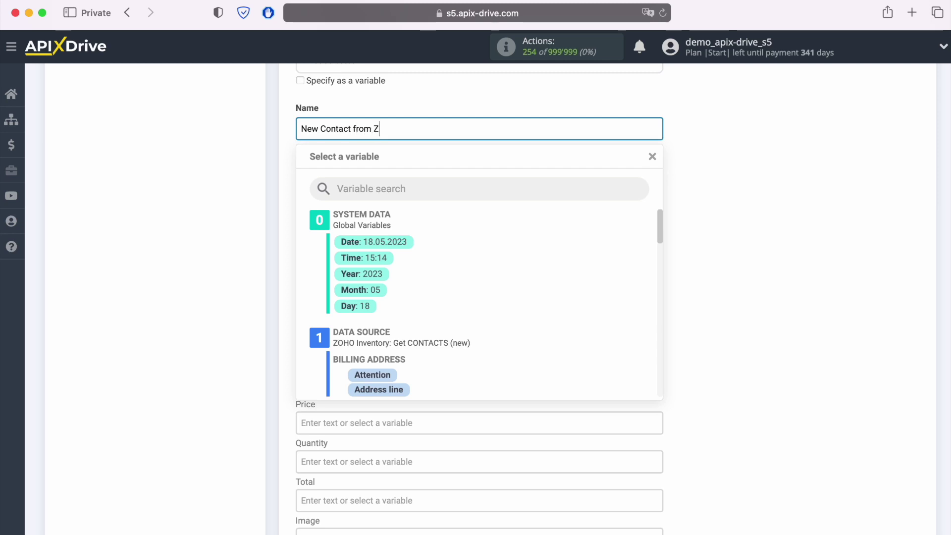
text(oho Inventory)
scroll(525, 285, down, 3)
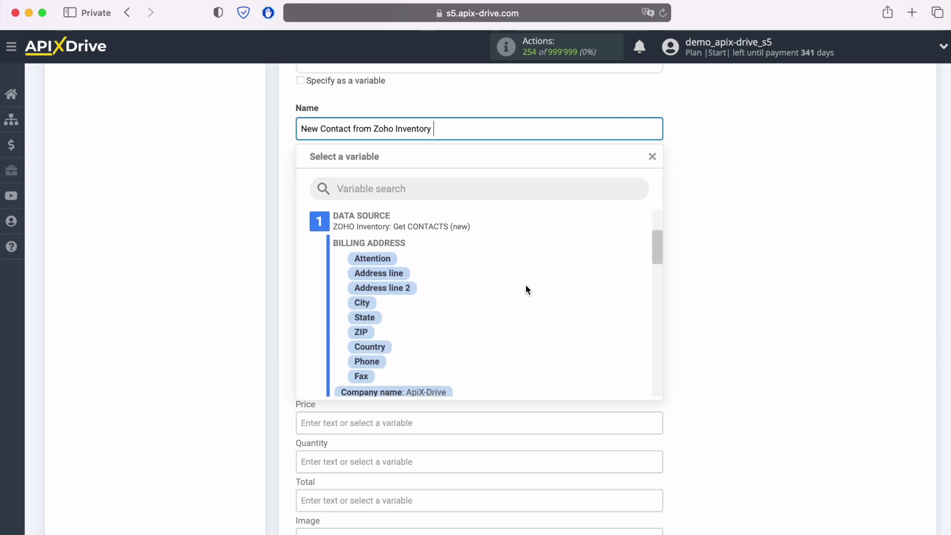
scroll(525, 284, down, 3)
click(448, 352)
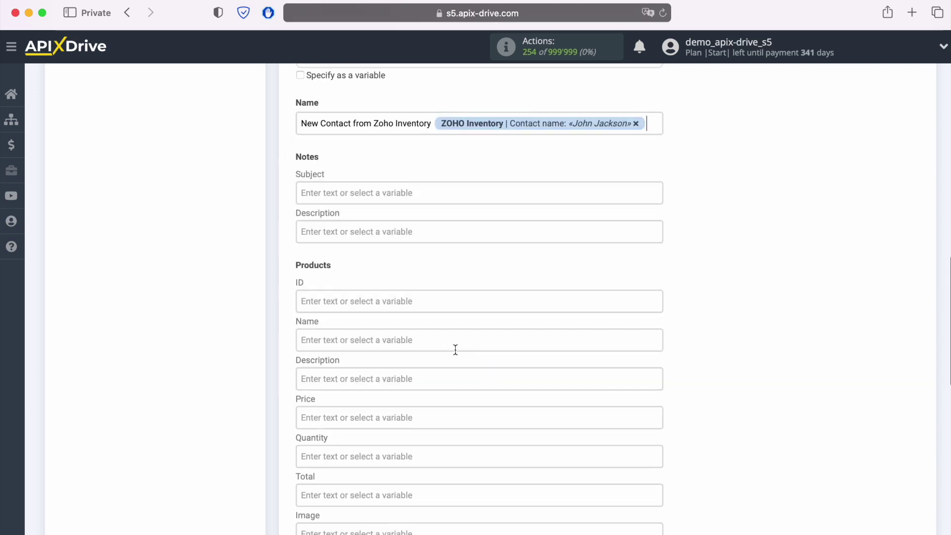
Set the deal product to iPhone 4S with price 100 and quantity 1.
scroll(746, 260, down, 5)
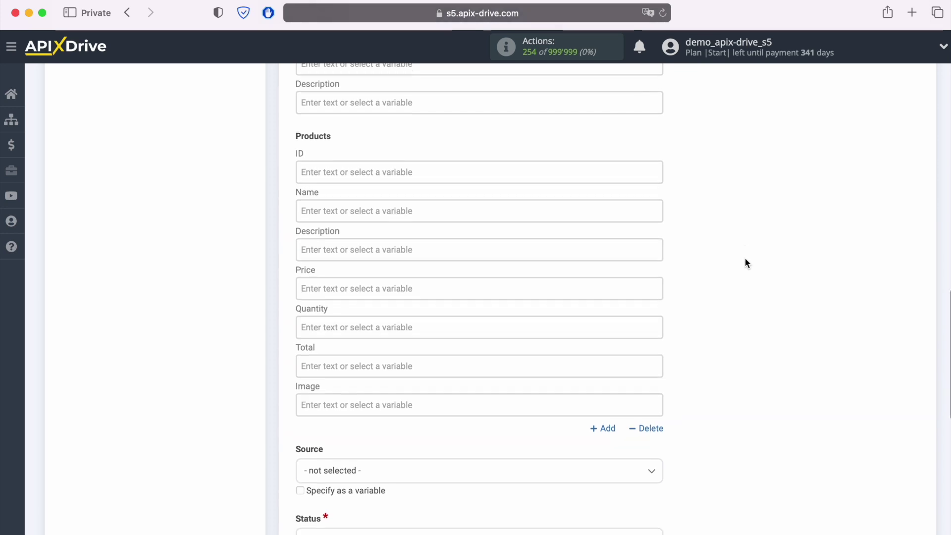
click(449, 206)
text(iP)
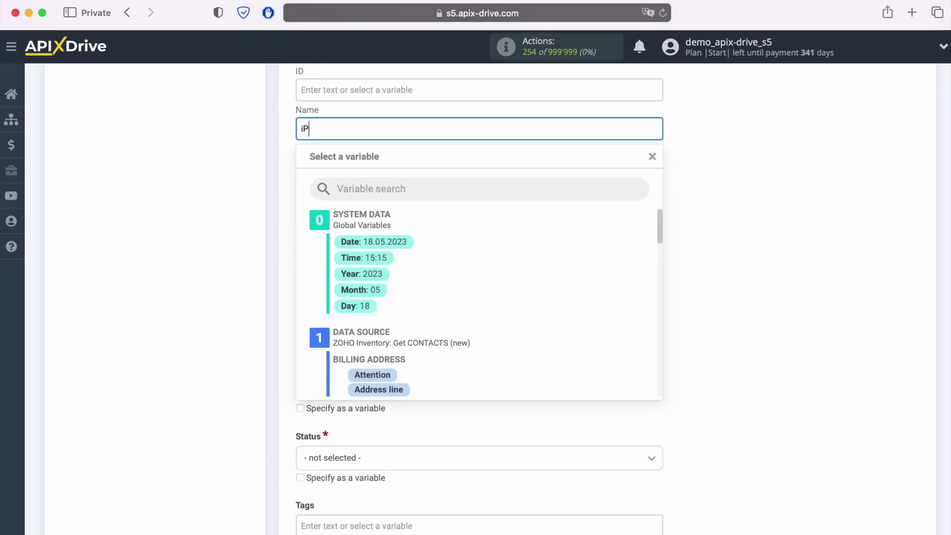
text(hone 4S)
click(248, 225)
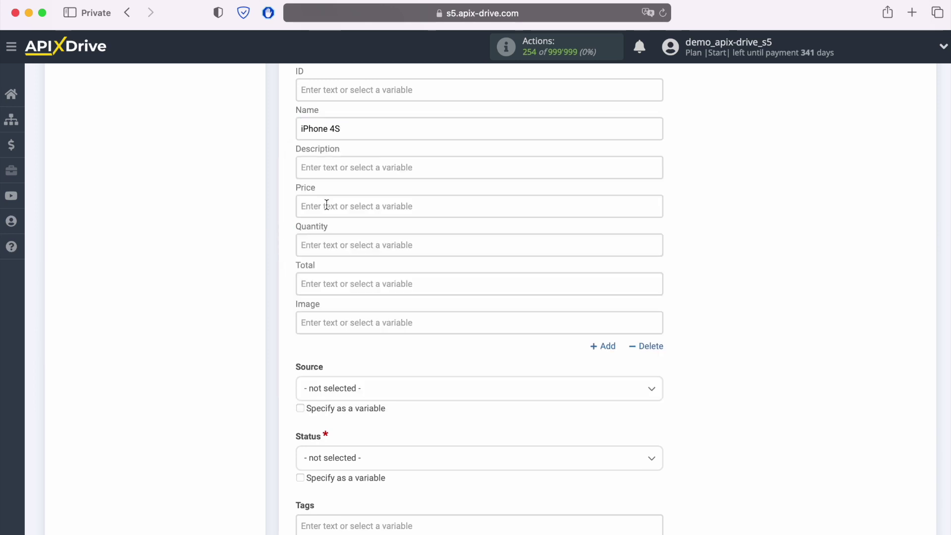
click(346, 206)
text(100)
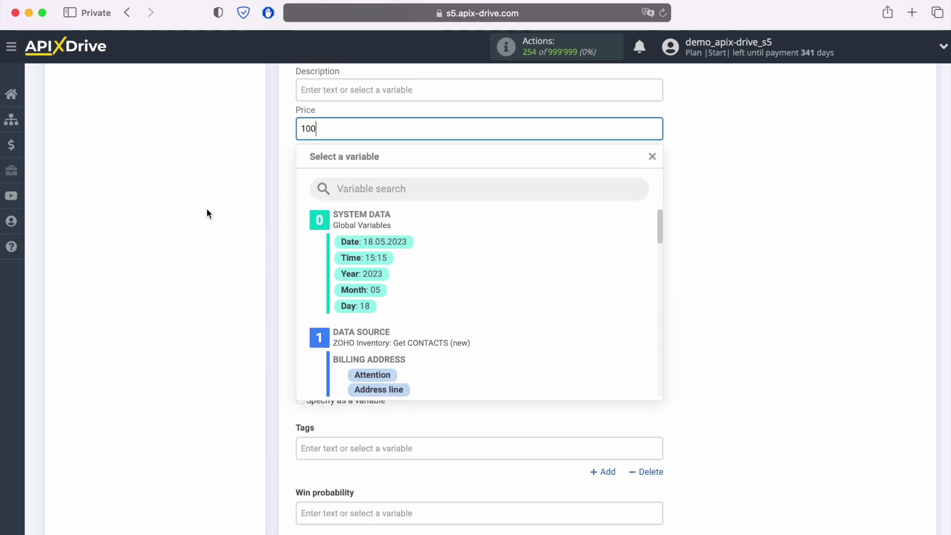
click(208, 210)
click(344, 166)
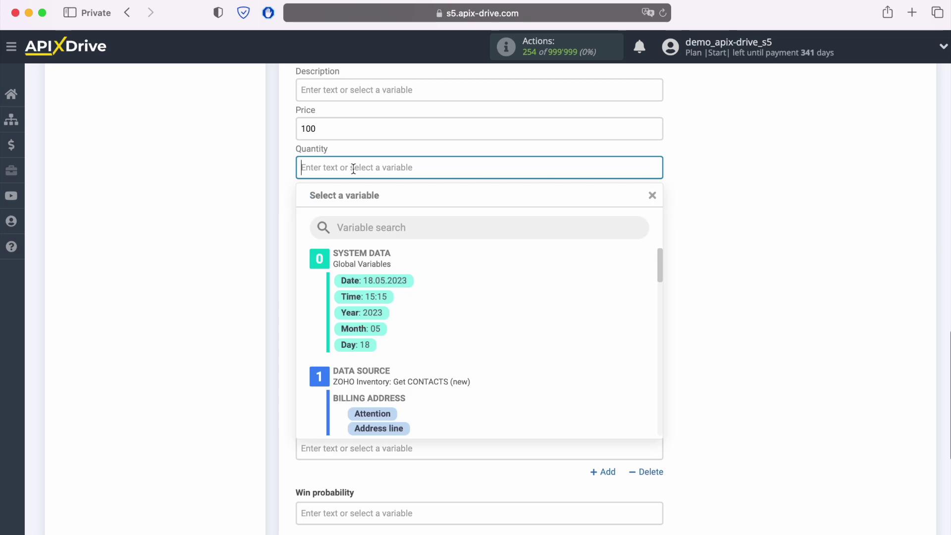
text(1)
click(238, 203)
Set the deal status to Default: New and save the field settings.
scroll(523, 248, down, 3)
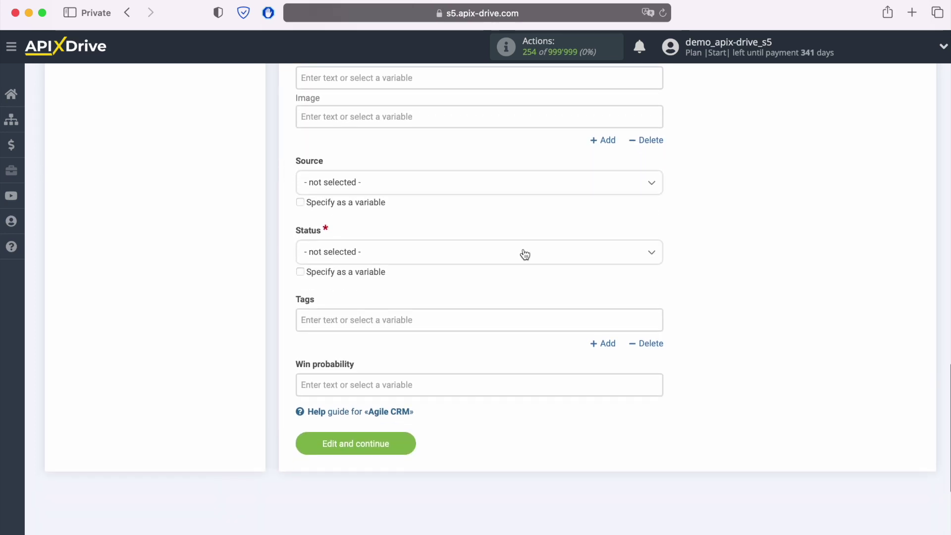
click(391, 254)
click(349, 321)
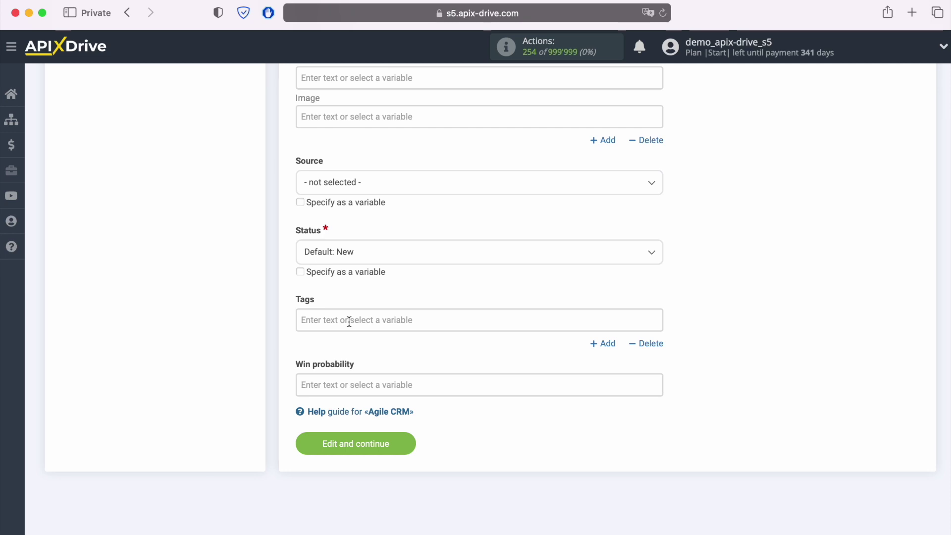
click(411, 442)
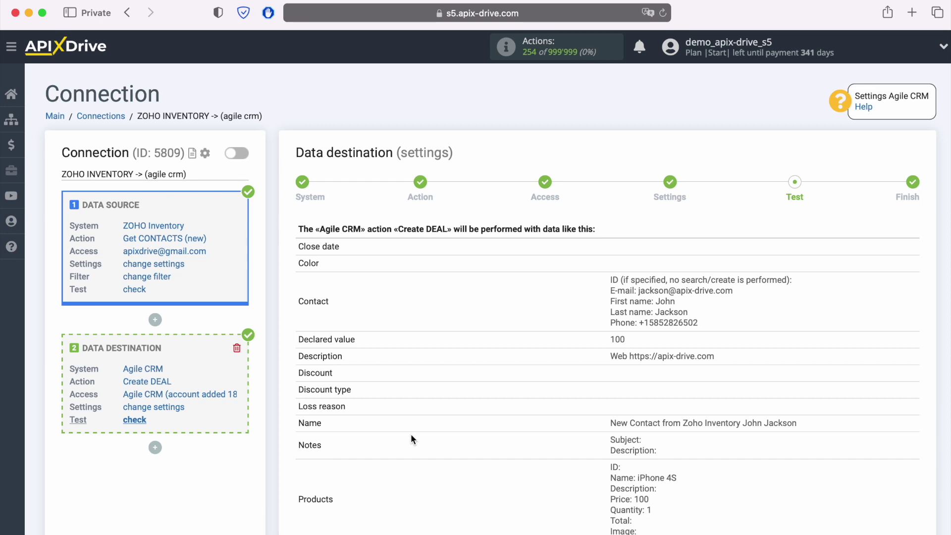
Send the previewed Create DEAL test data to Agile CRM.
scroll(411, 433, down, 5)
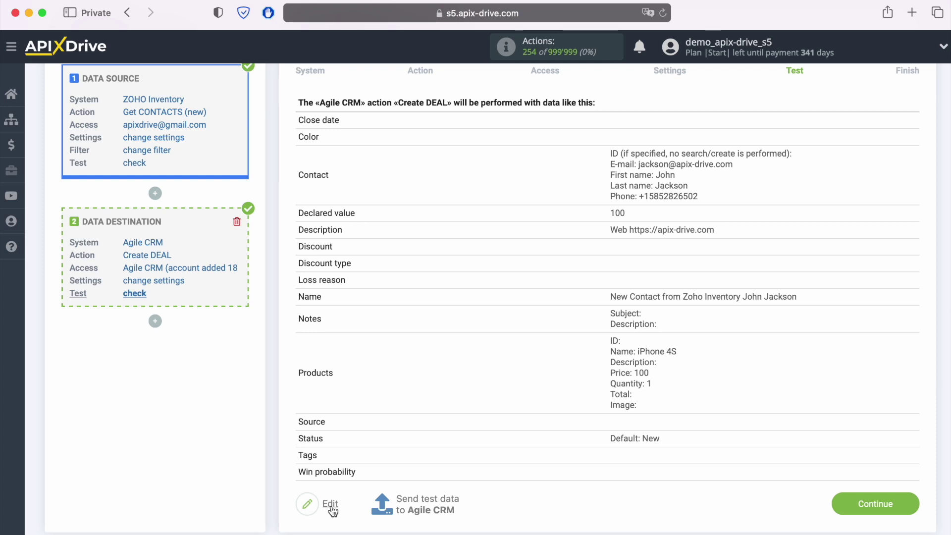
click(427, 498)
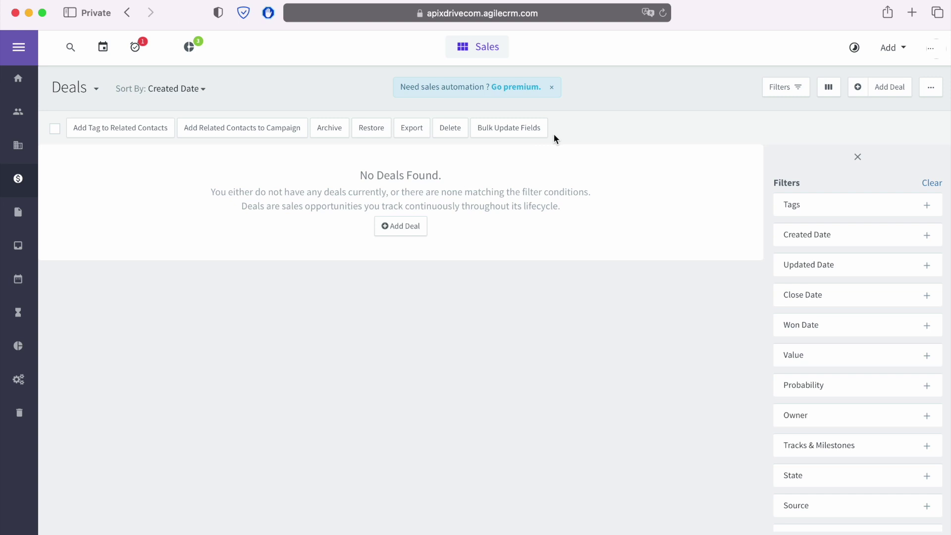
Check Agile CRM for the new $100 iPhone 4S test deal and its linked contact.
click(662, 13)
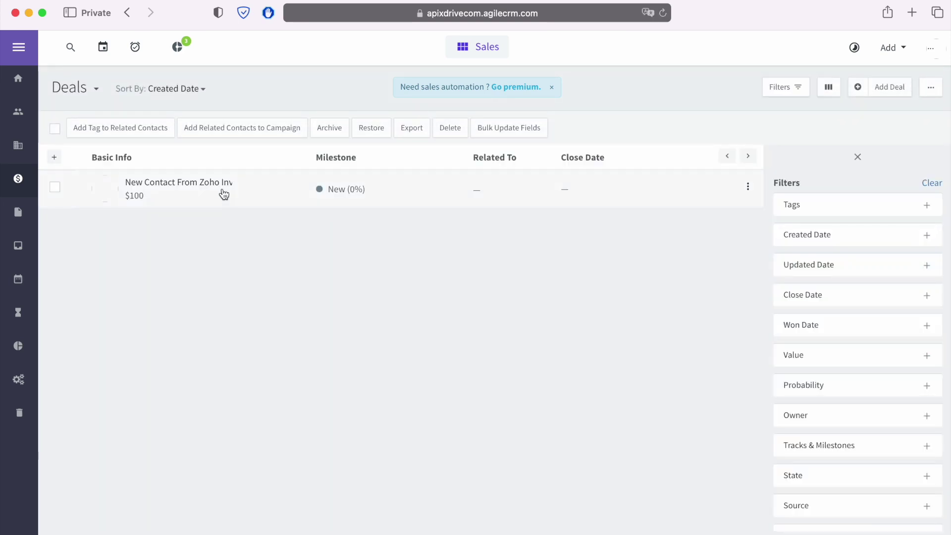
click(178, 184)
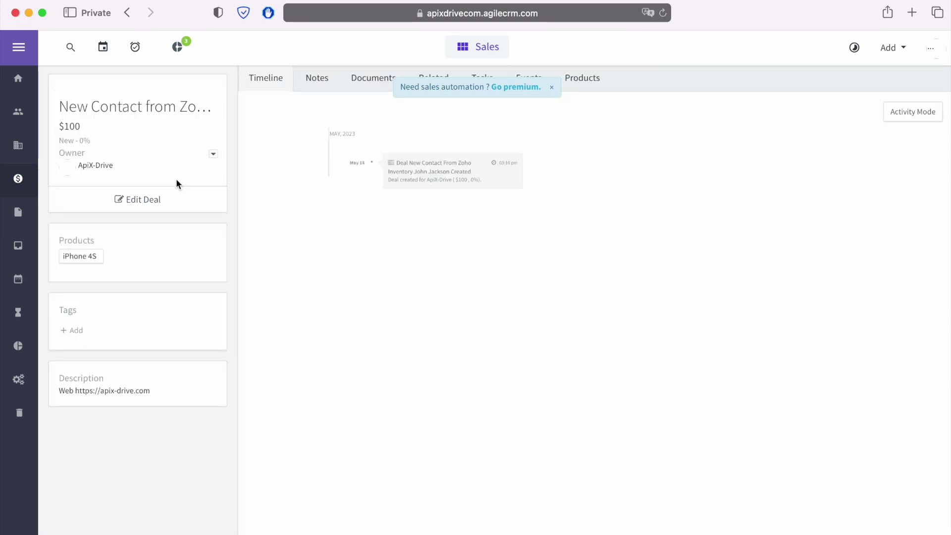
click(17, 112)
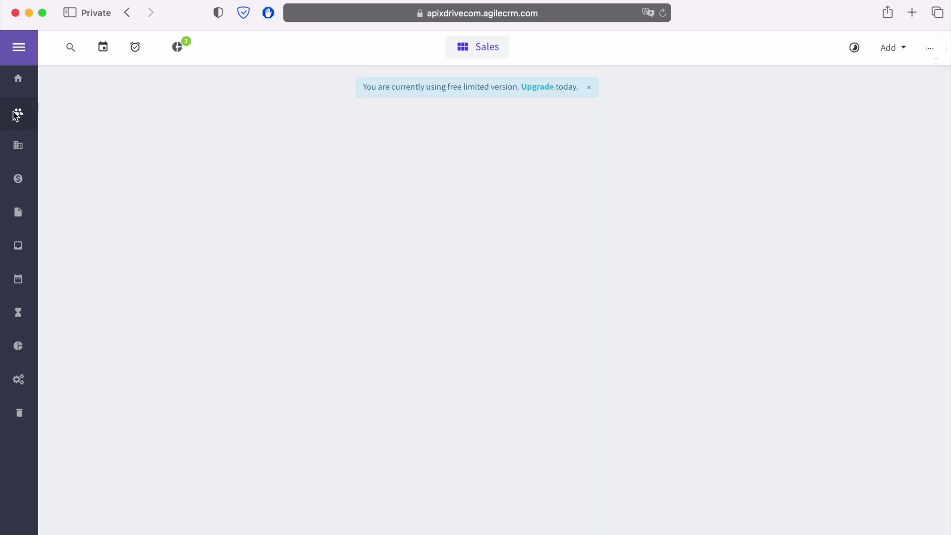
click(150, 188)
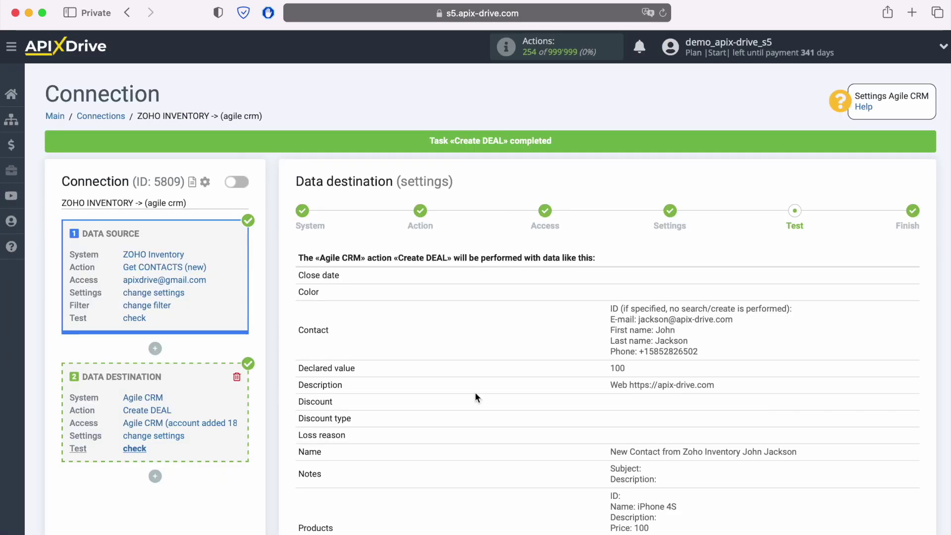
Finish the data destination setup and enable auto-update for the connection.
scroll(861, 387, down, 1)
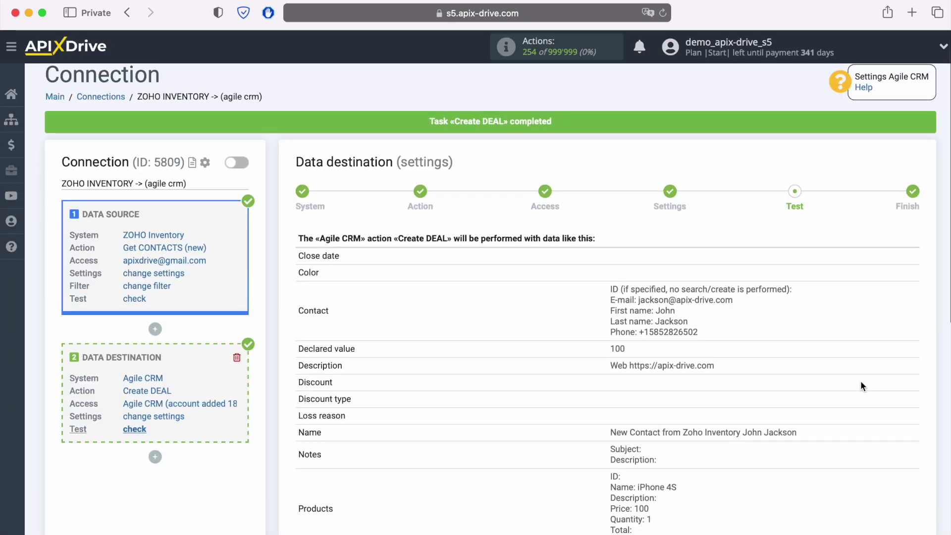
scroll(861, 384, down, 3)
click(912, 501)
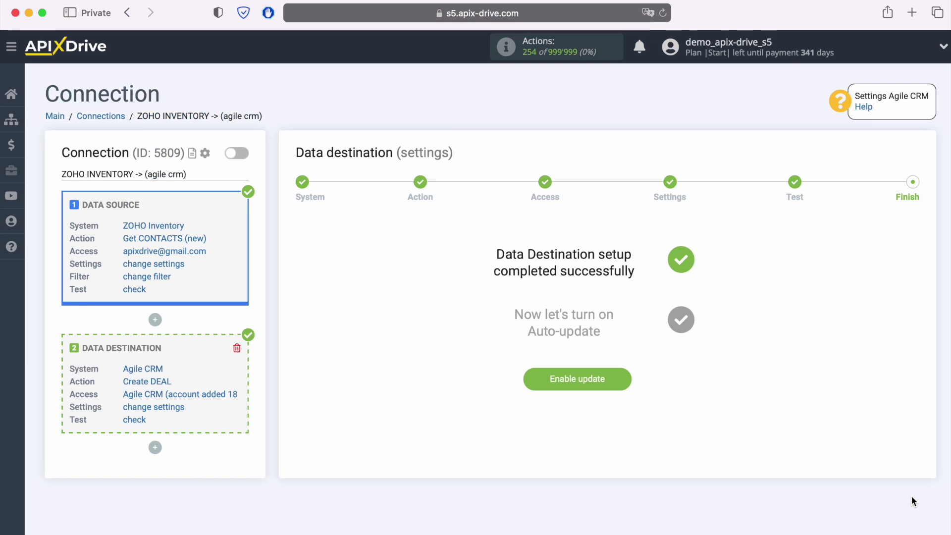
click(624, 378)
Set the ZOHO INVENTORY -> (agile crm) connection's update interval to 5 minutes.
click(905, 197)
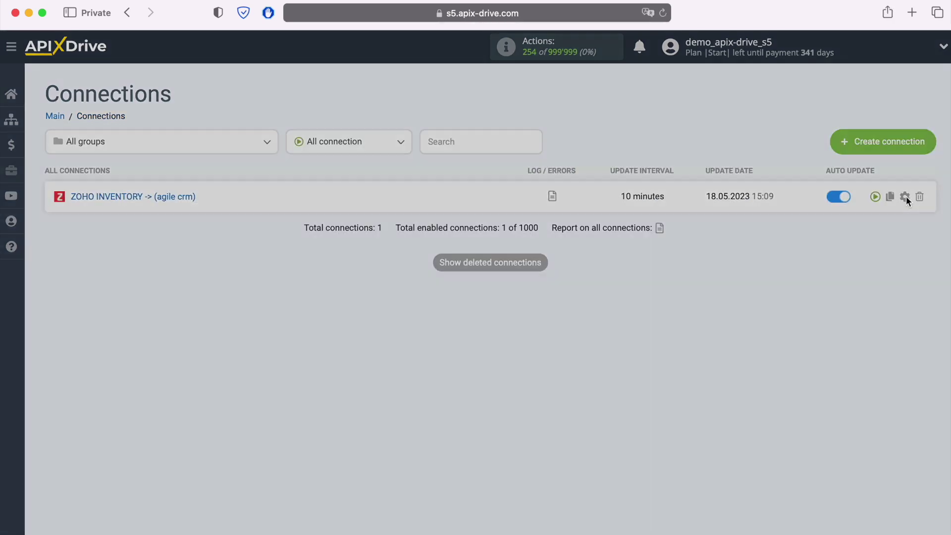
click(569, 297)
click(527, 278)
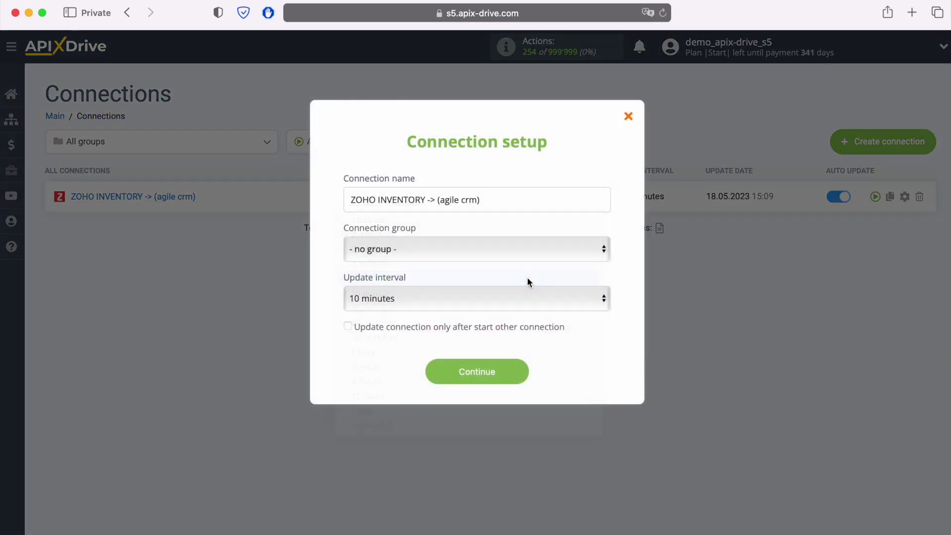
click(519, 372)
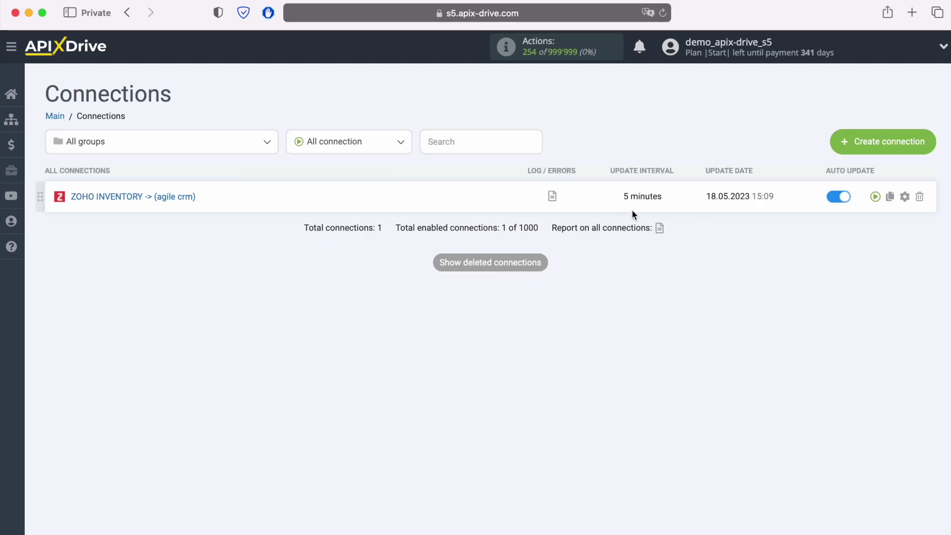